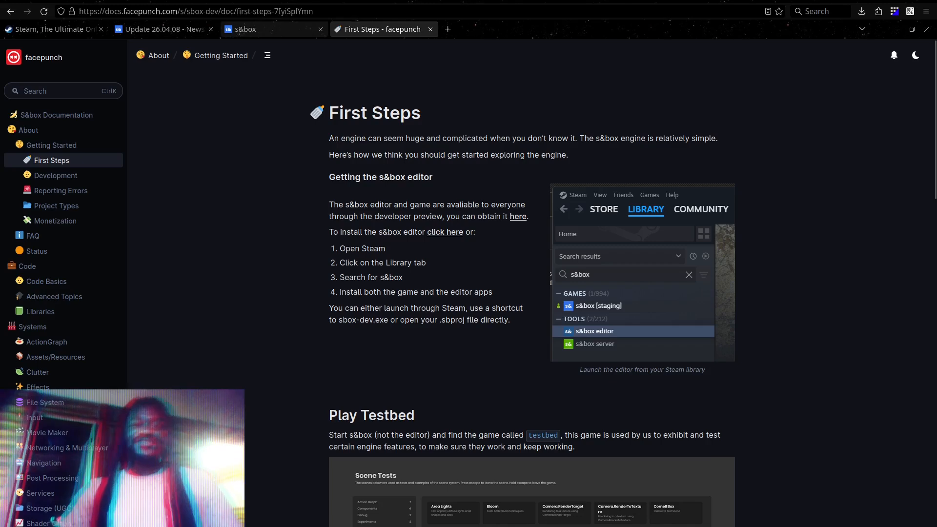
Review the s&box Developer Preview page and the First Steps guide, checking where the guide's editor installation link leads
{"action": "left_click", "coordinate": [246, 29]}
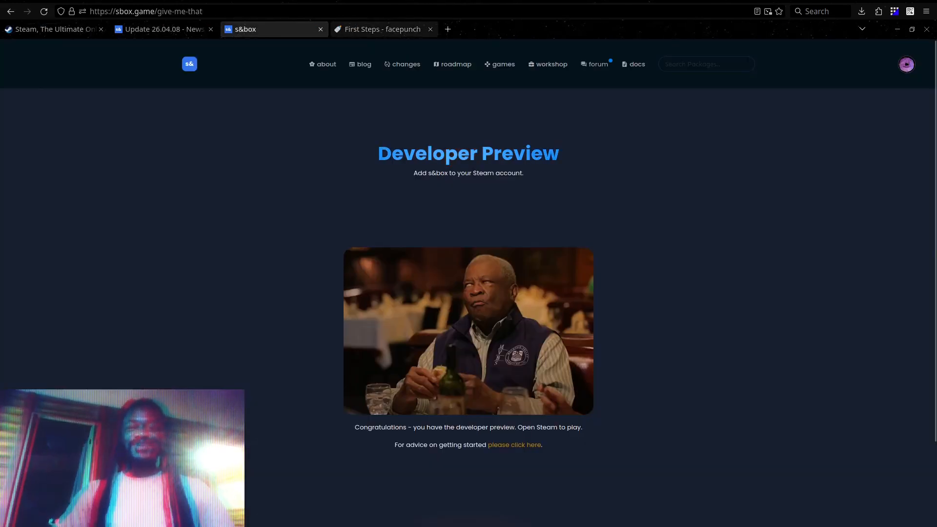
{"action": "left_click", "coordinate": [383, 29]}
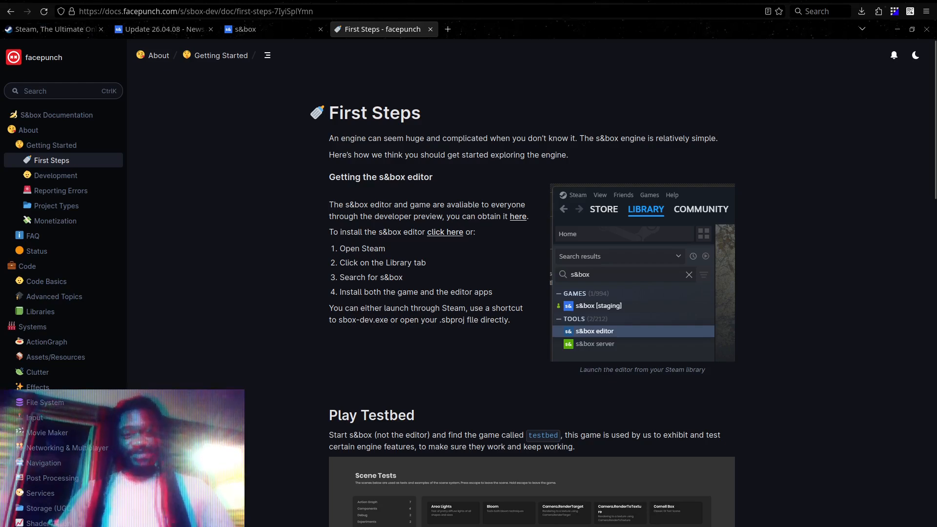
{"action": "middle_click", "coordinate": [446, 232]}
{"action": "left_click", "coordinate": [488, 29]}
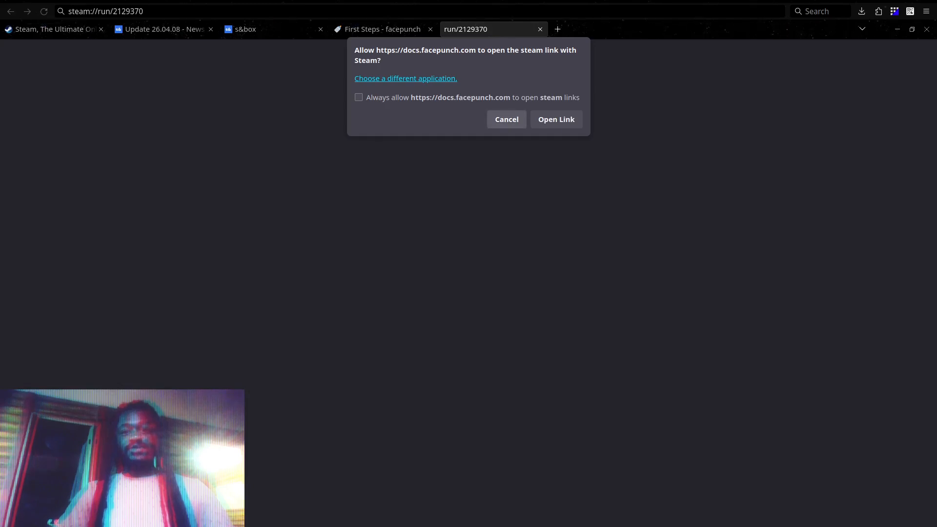
{"action": "left_click", "coordinate": [540, 29]}
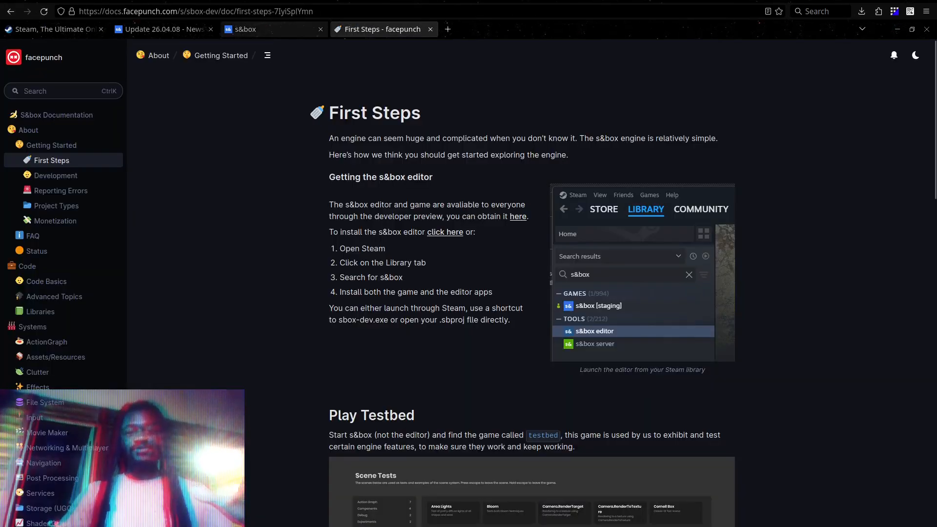
{"action": "left_click", "coordinate": [273, 29]}
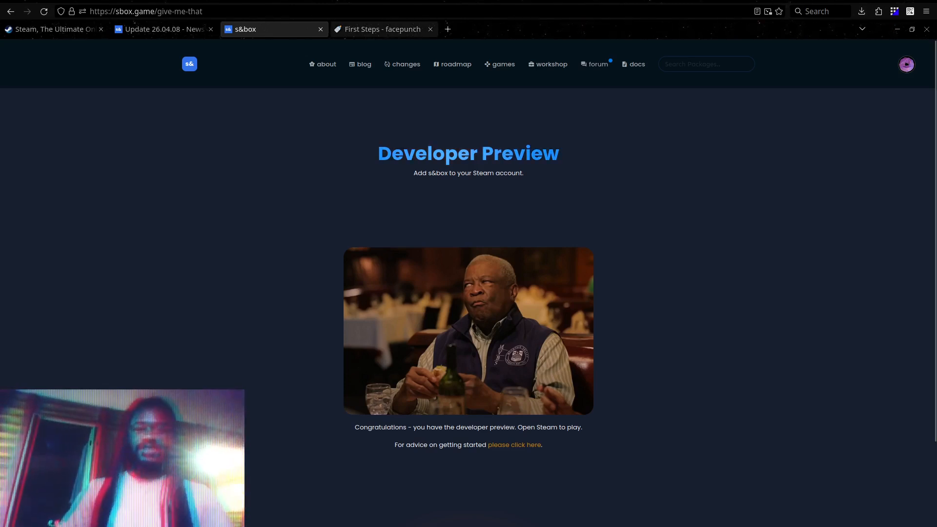
{"action": "left_click", "coordinate": [380, 29]}
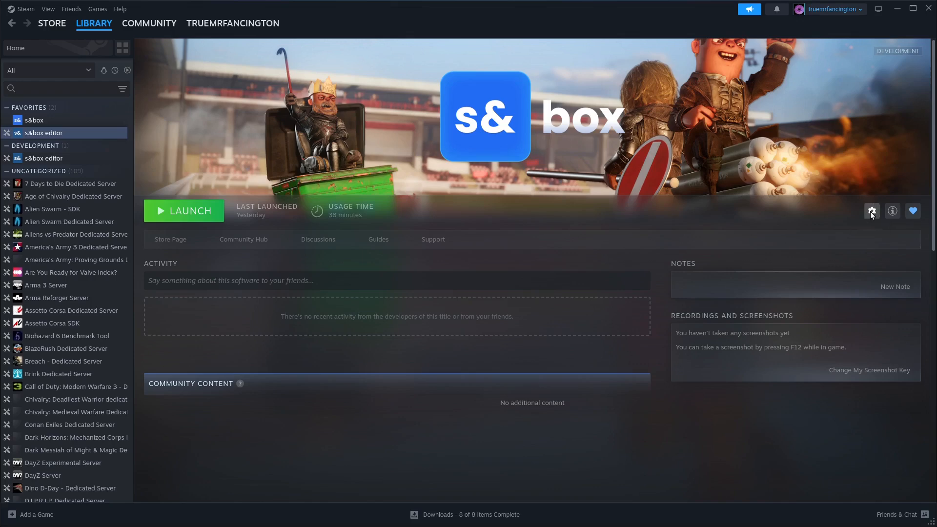
Switch to Steam and open the management options of the s&box editor in the library
{"action": "left_click", "coordinate": [871, 211]}
{"action": "left_click", "coordinate": [836, 299]}
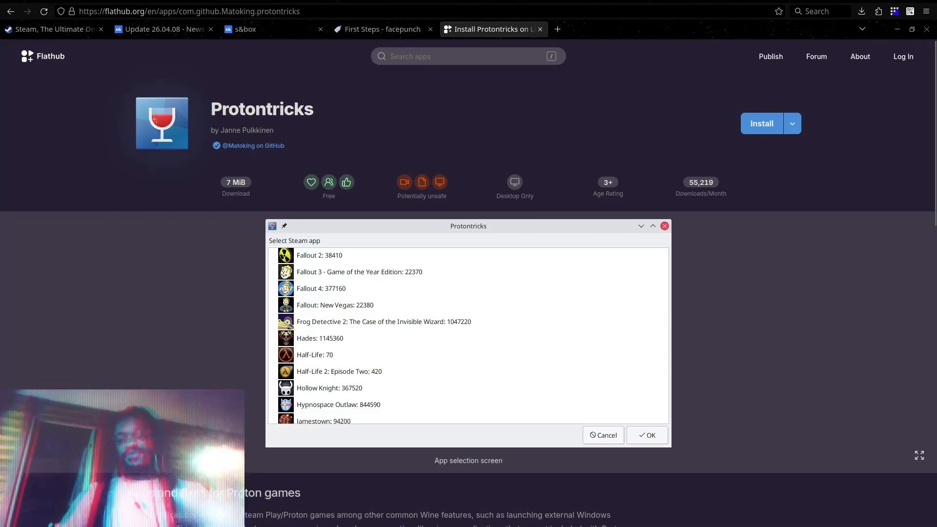
On the Protontricks page of Flathub, copy the manual Flatpak install command
{"action": "left_click", "coordinate": [793, 123]}
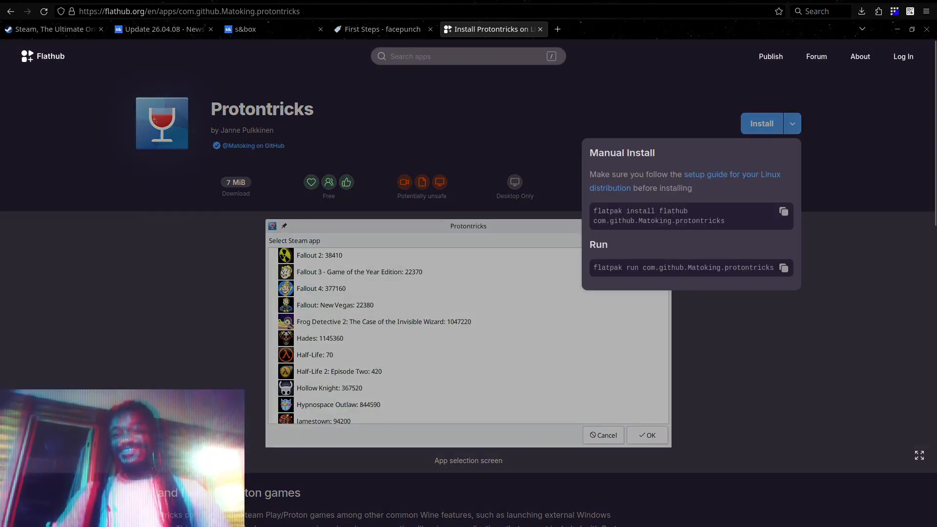
{"action": "left_click", "coordinate": [783, 211]}
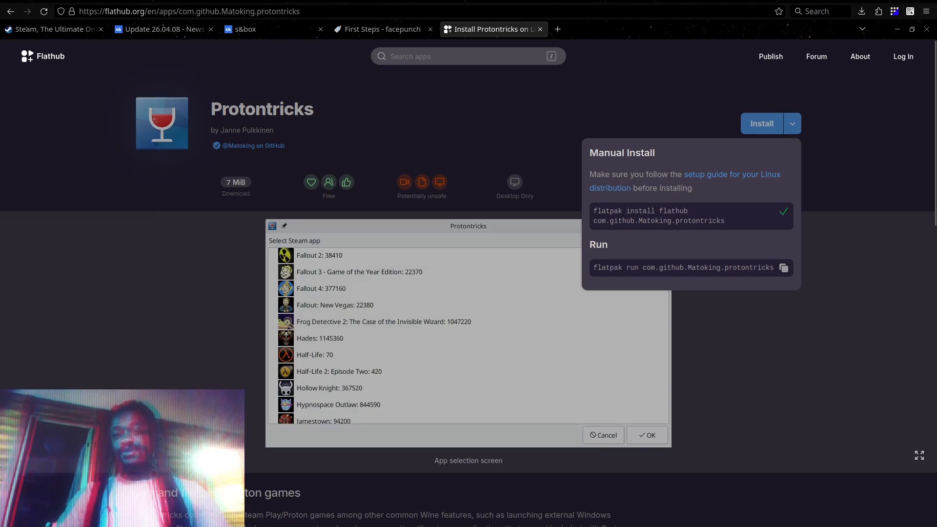
{"action": "triple_click", "coordinate": [700, 221]}
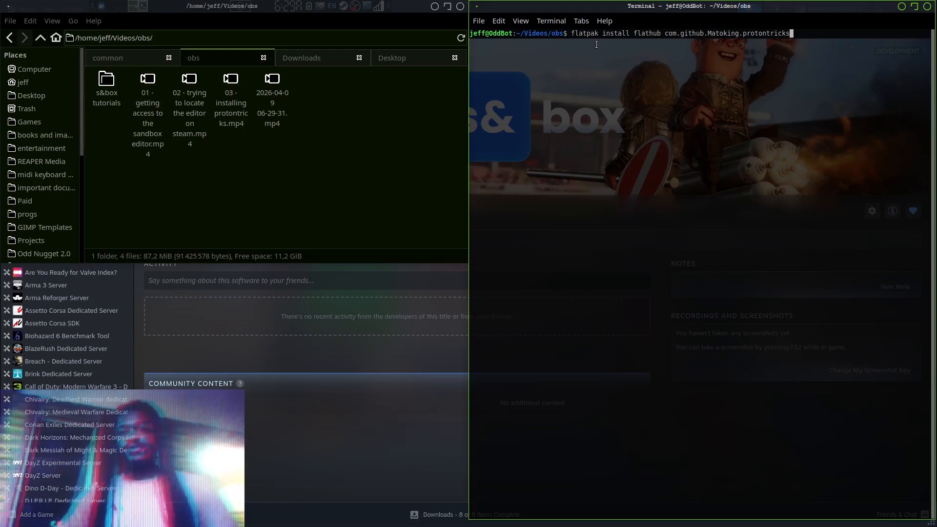
Run "flatpak install flathub com.github.Matoking.protontricks" in the terminal, choosing option 1 for the system installation
{"action": "right_click", "coordinate": [802, 33]}
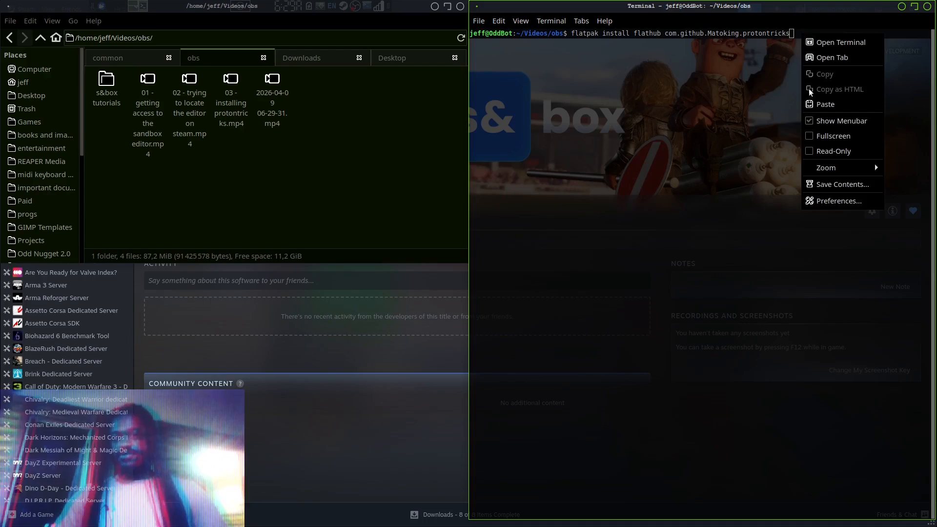
{"action": "left_click", "coordinate": [667, 34]}
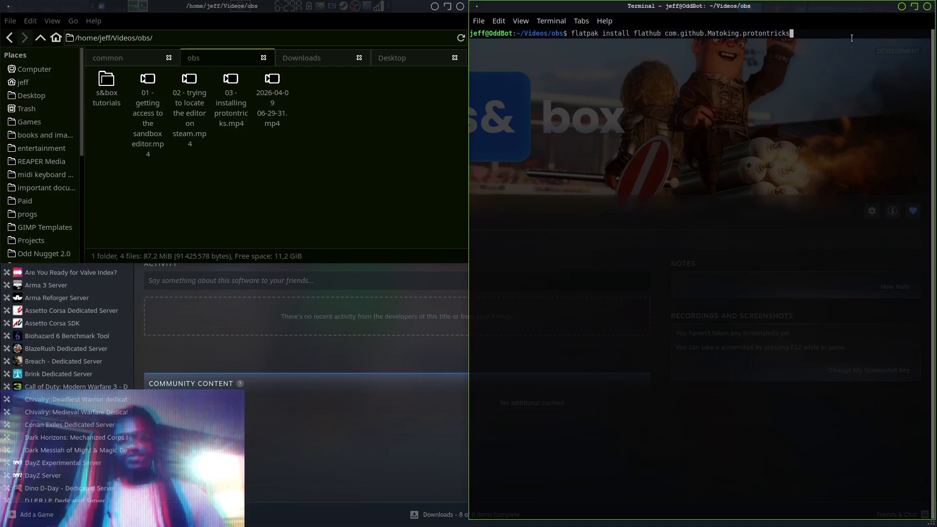
{"action": "key", "text": "Return"}
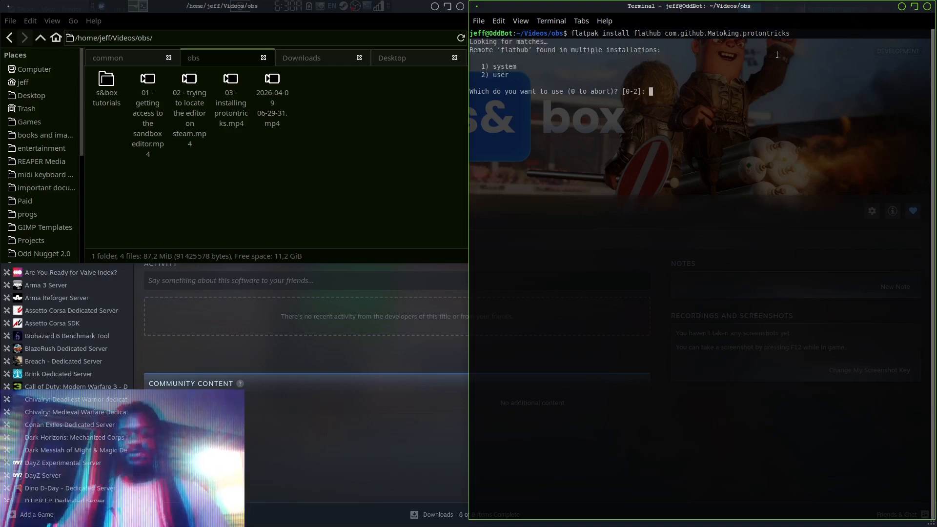
{"action": "type", "text": "1"}
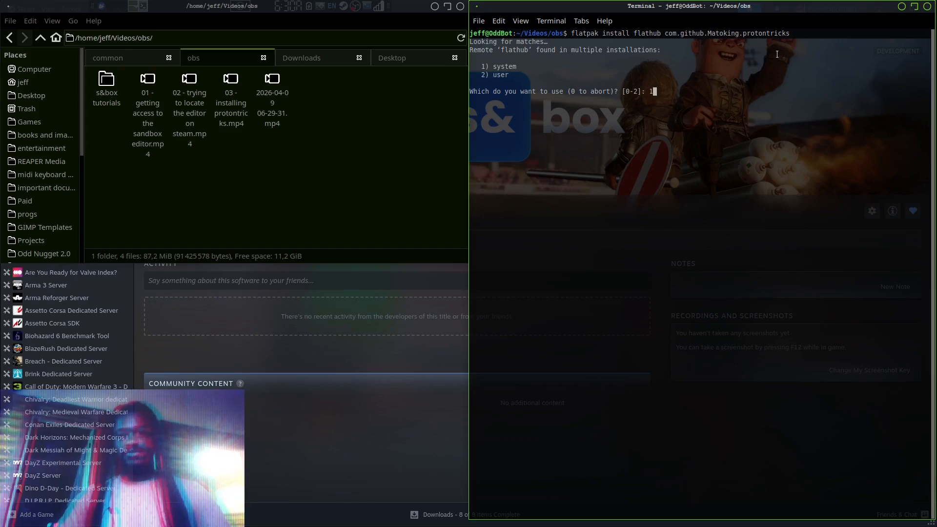
{"action": "key", "text": "Return"}
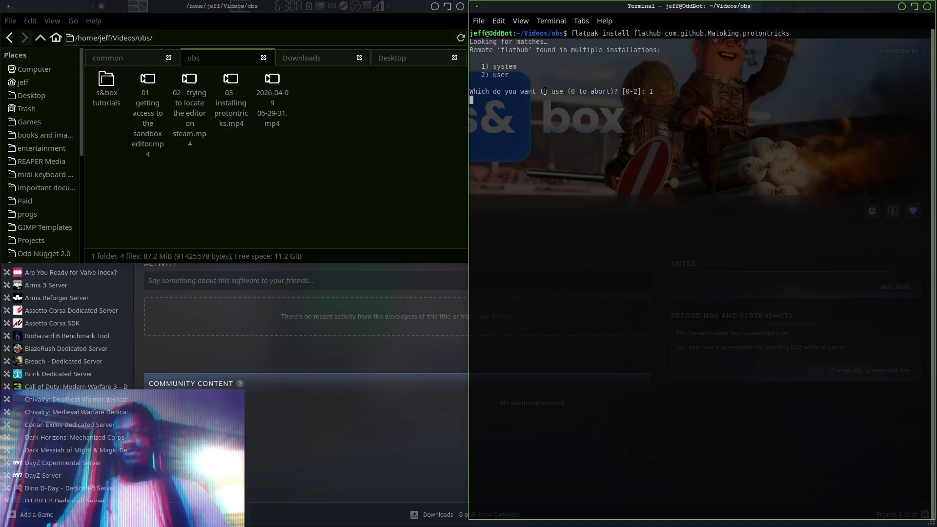
{"action": "type", "text": "1"}
{"action": "key", "text": "Return"}
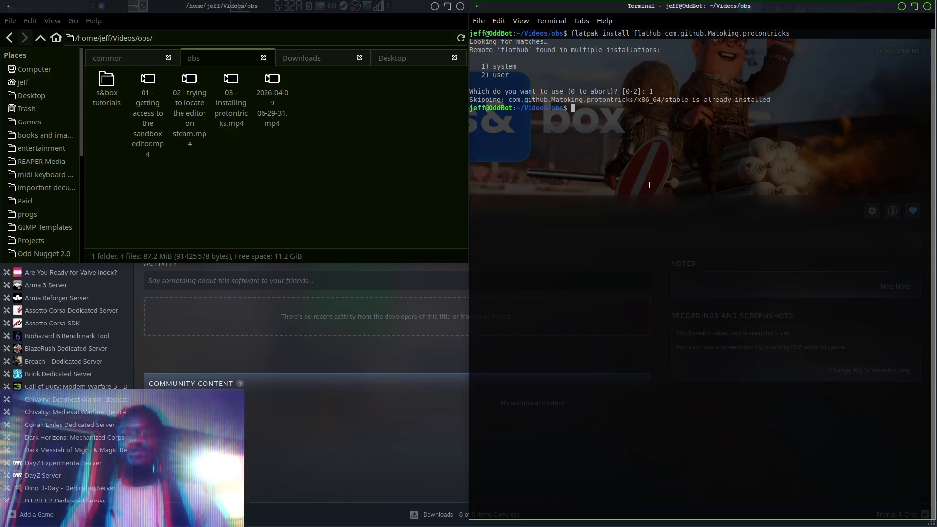
Search the installed applications for "proton" to check for Protontricks, and close the Application Finder
{"action": "key", "text": "alt+F3"}
{"action": "type", "text": "proton"}
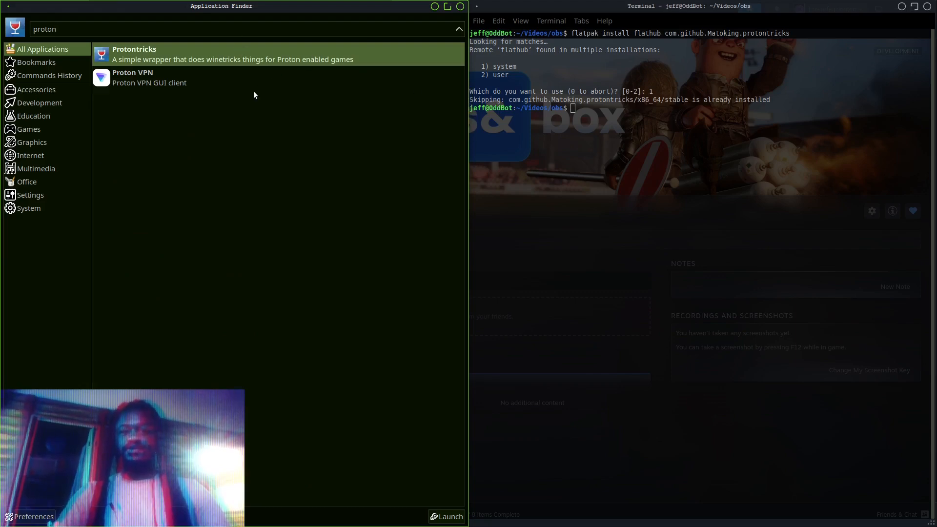
{"action": "left_click", "coordinate": [460, 6]}
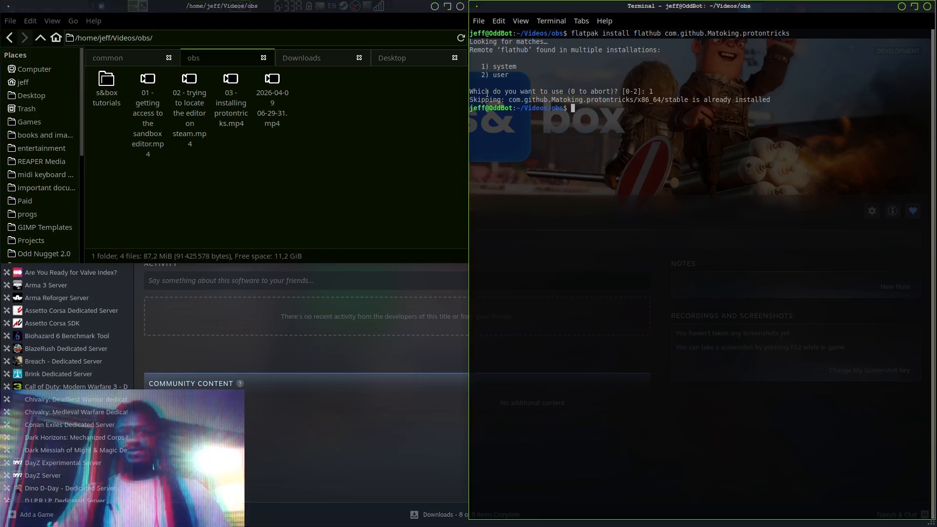
Show Steam's steamapps/common folder in the file manager and close the terminal used for the Protontricks installation
{"action": "left_click", "coordinate": [124, 59]}
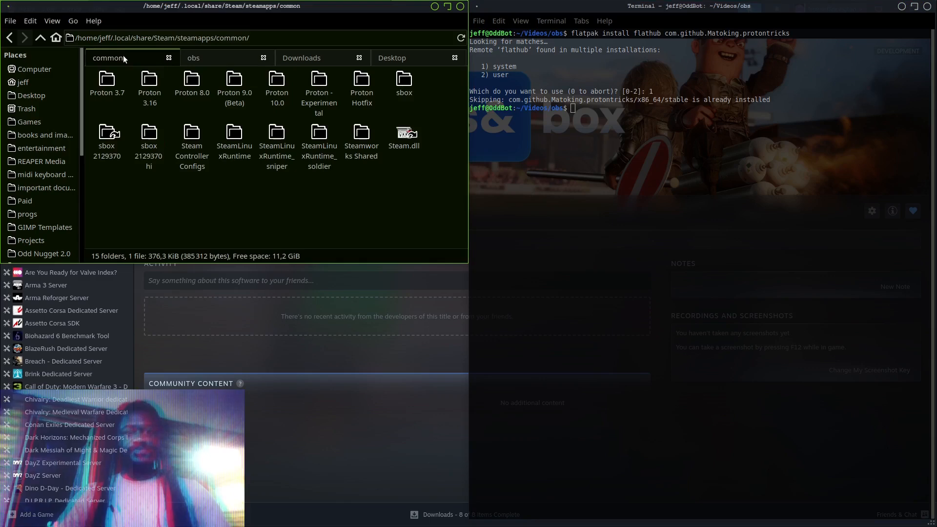
{"action": "left_click", "coordinate": [678, 58]}
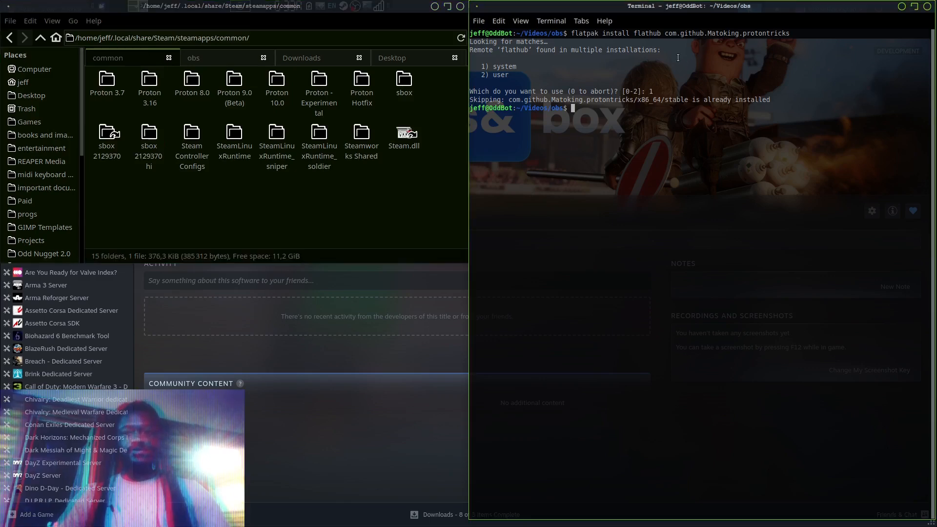
{"action": "left_click", "coordinate": [927, 7]}
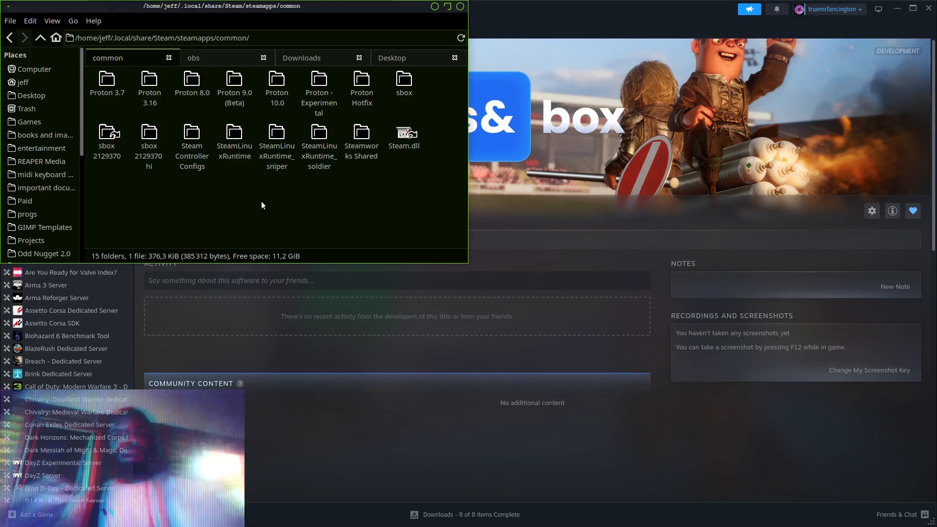
{"action": "left_click", "coordinate": [606, 246]}
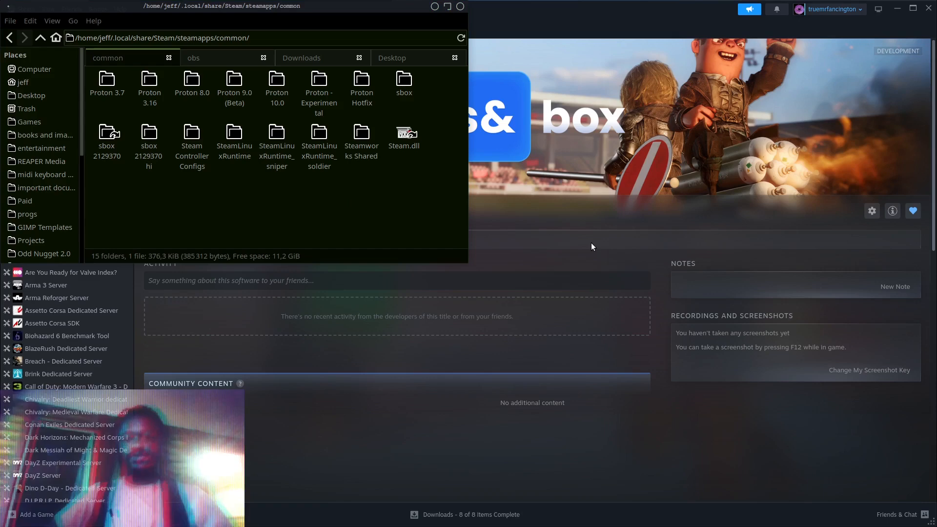
{"action": "left_click", "coordinate": [591, 243]}
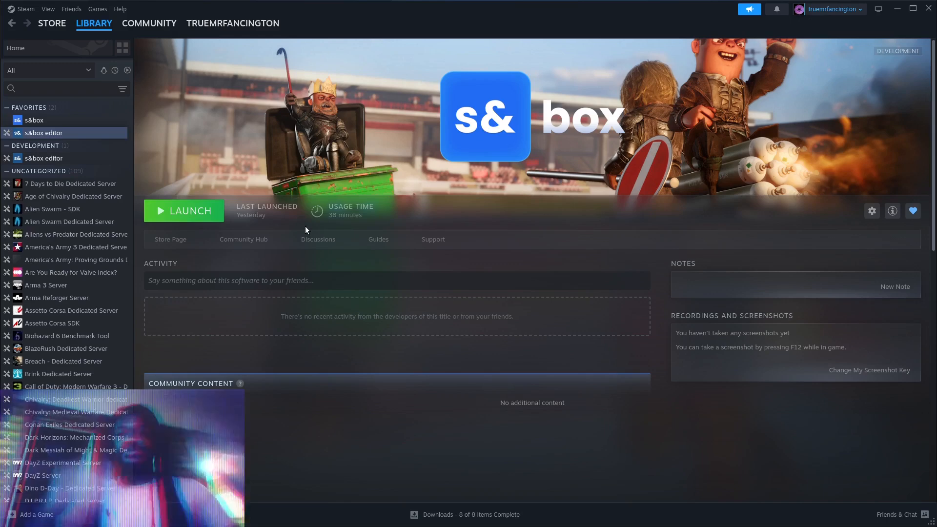
{"action": "key", "text": "alt+Tab"}
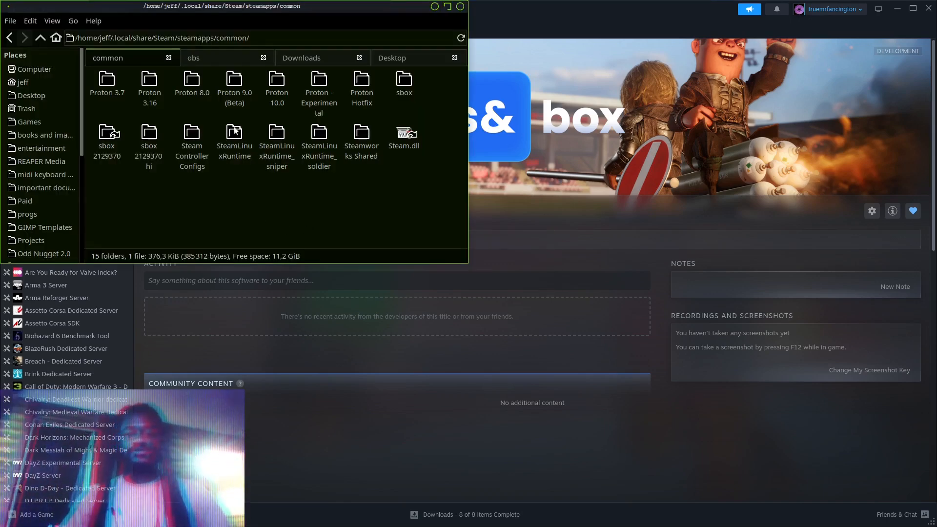
Inspect the "sbox 2129370 hi" folder and its EmptySteamDepot subfolder, and return to the common folder
{"action": "left_click", "coordinate": [149, 138]}
{"action": "double_click", "coordinate": [147, 135]}
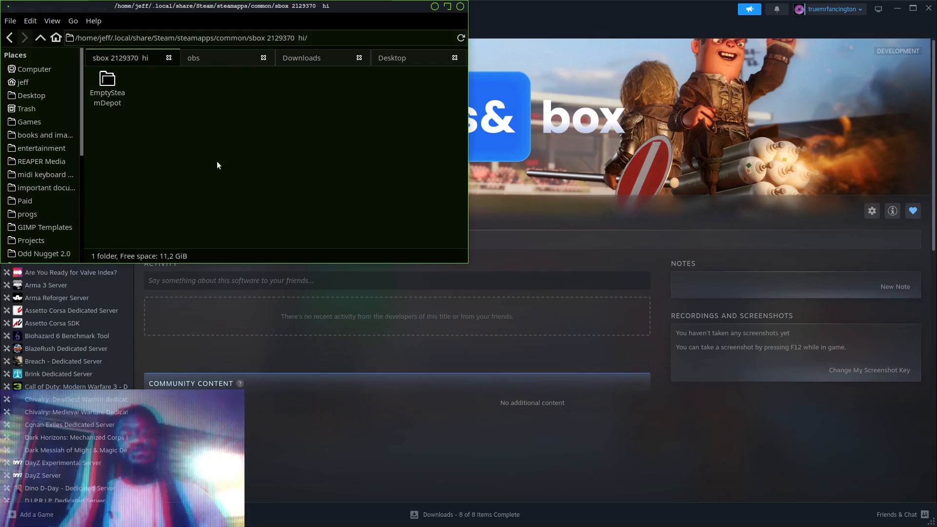
{"action": "double_click", "coordinate": [109, 82]}
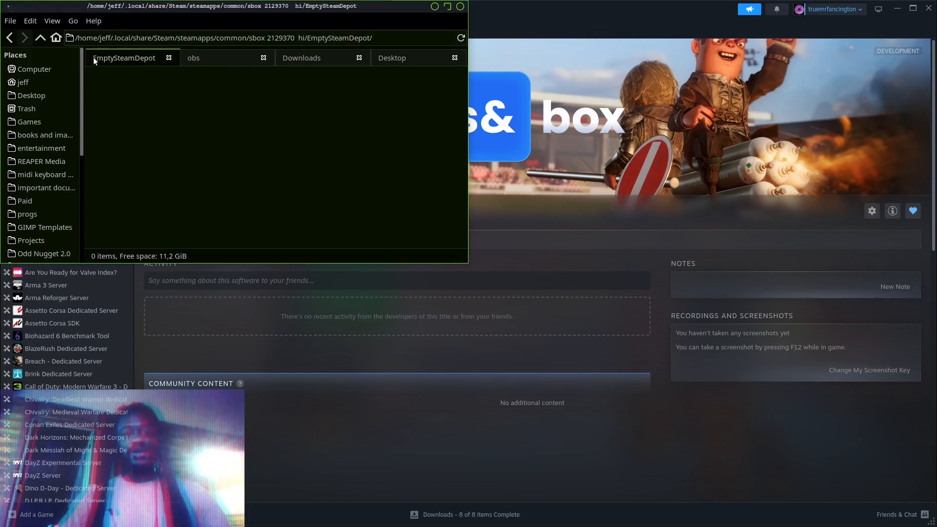
{"action": "left_click", "coordinate": [36, 39]}
{"action": "left_click", "coordinate": [36, 40]}
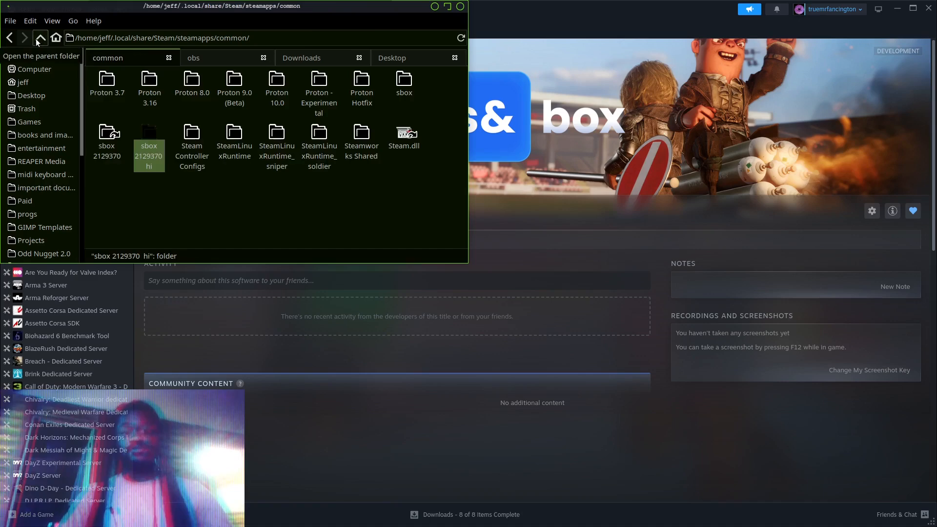
{"action": "left_click", "coordinate": [148, 198]}
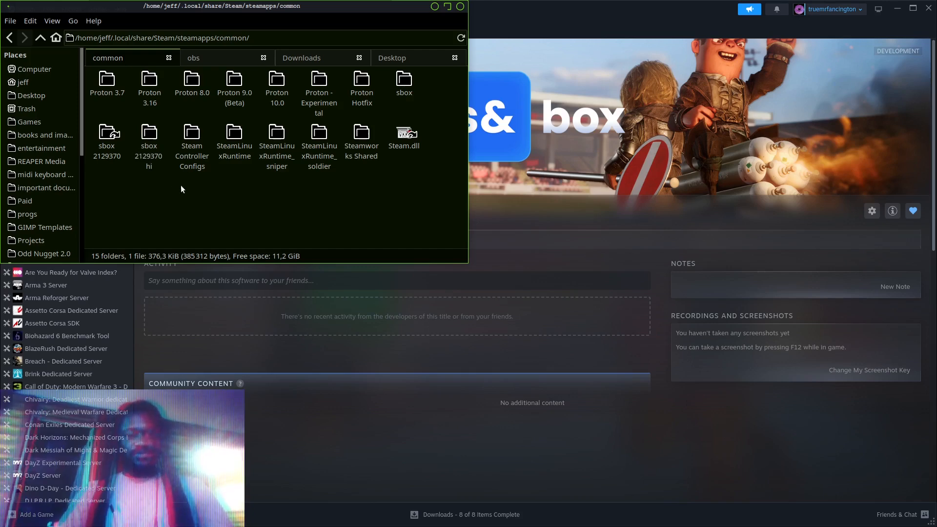
Open a terminal in the steamapps/common folder and tile it at full height beside the file manager
{"action": "right_click", "coordinate": [230, 191]}
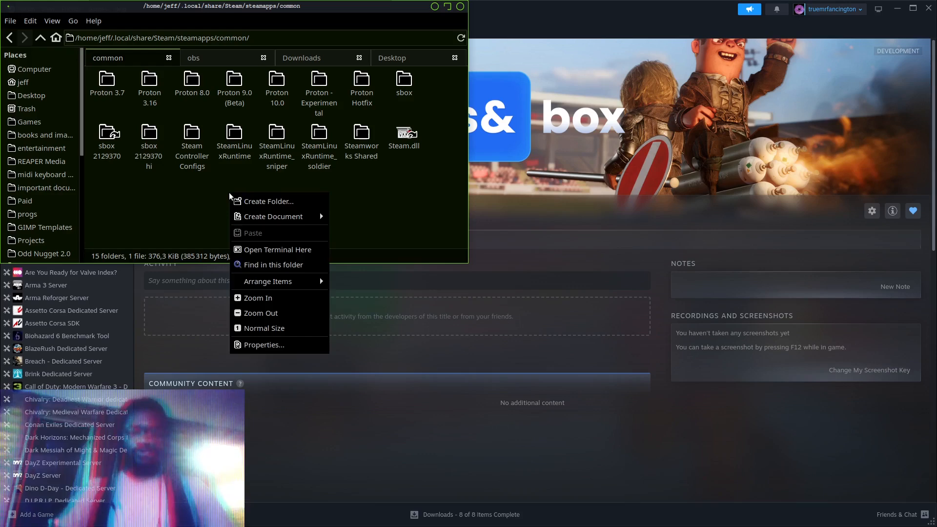
{"action": "left_click", "coordinate": [266, 250]}
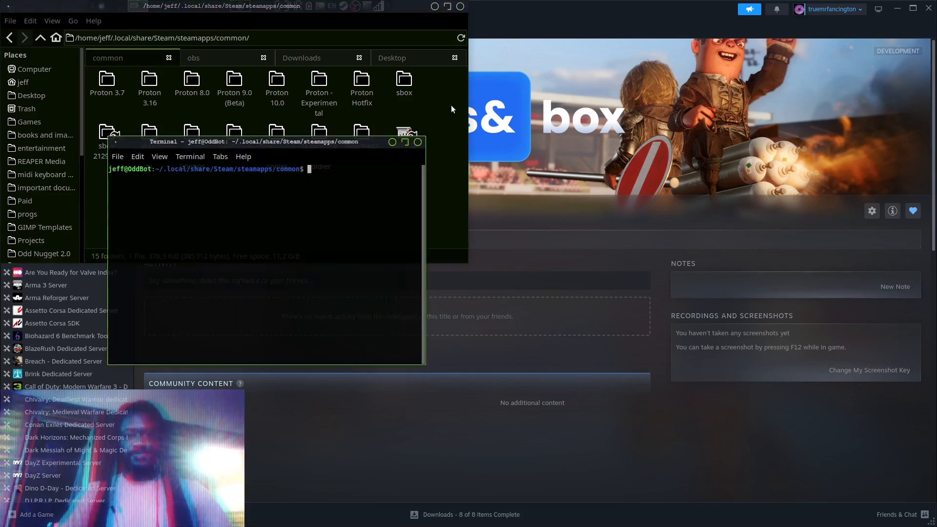
{"action": "key", "text": "super+KP_Page_Up"}
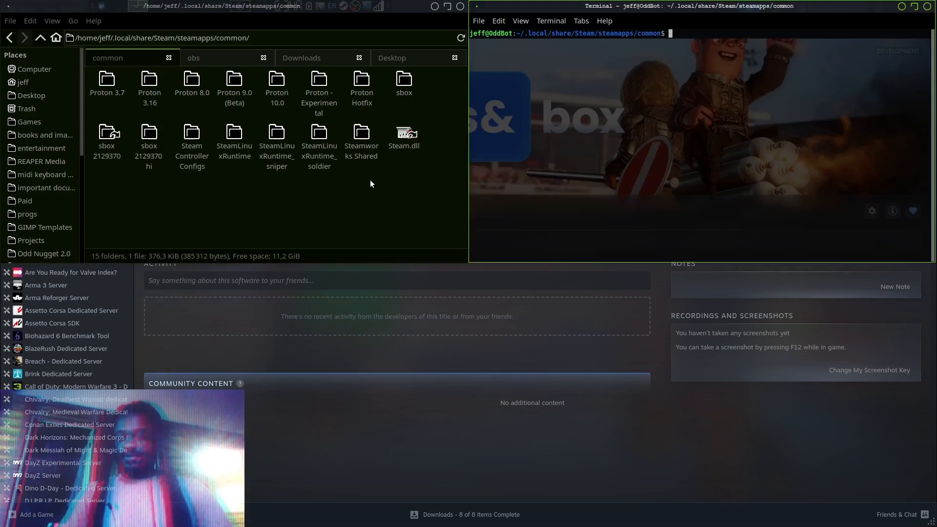
{"action": "key", "text": "super+KP_Right"}
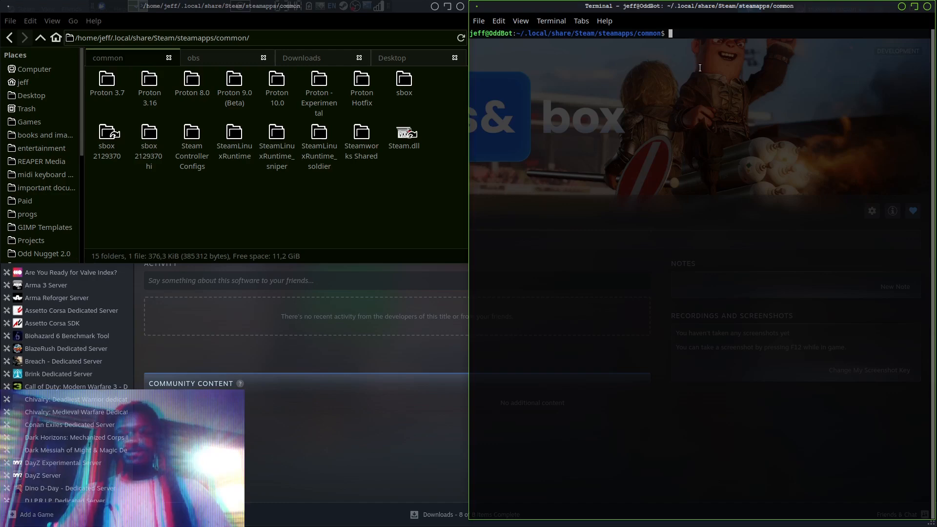
Begin a symbolic link command in the terminal with "ln -s"
{"action": "type", "text": "ln"}
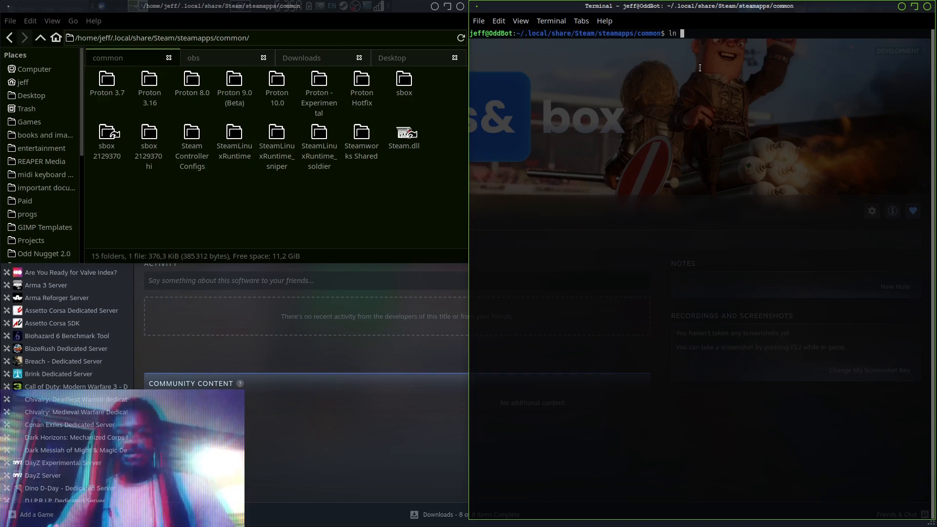
{"action": "type", "text": " -s"}
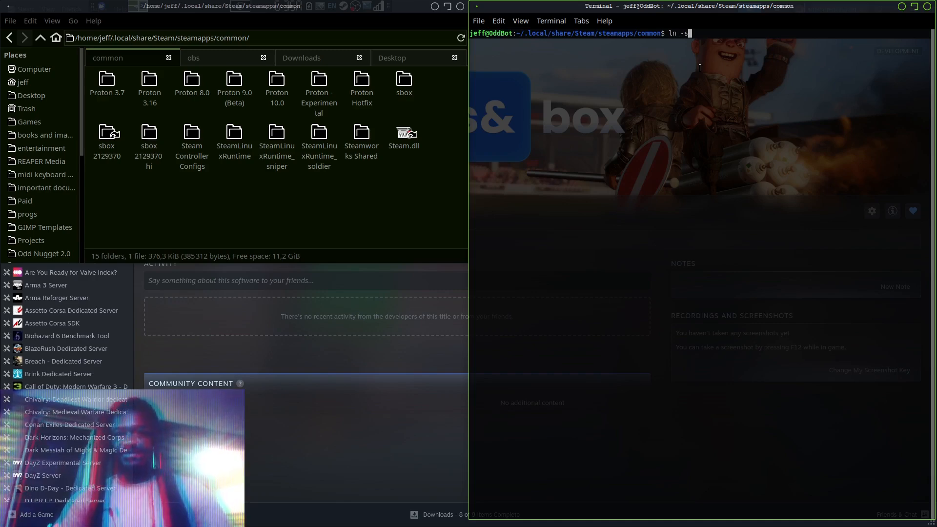
Inspect the files inside the sbox folder, including sbox-dev.exe, and return to the common folder
{"action": "left_click", "coordinate": [421, 12]}
{"action": "left_click", "coordinate": [405, 85]}
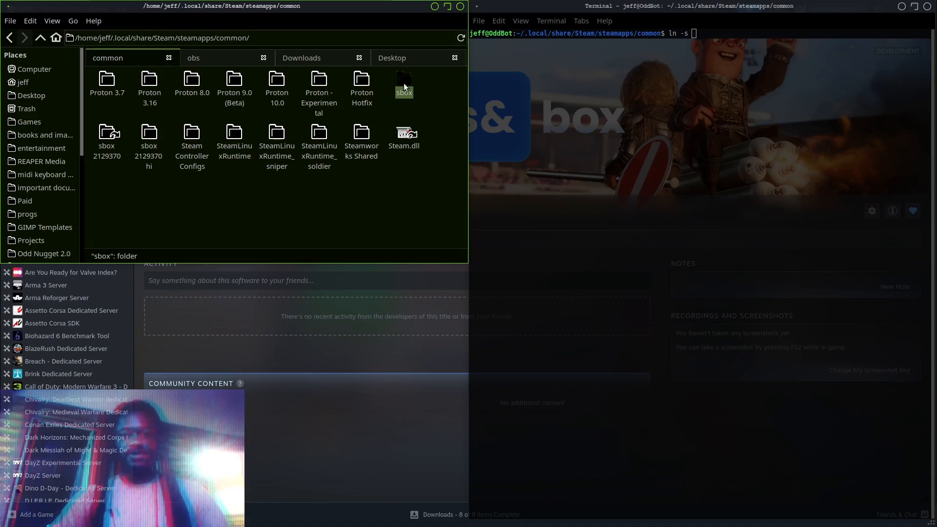
{"action": "double_click", "coordinate": [403, 75]}
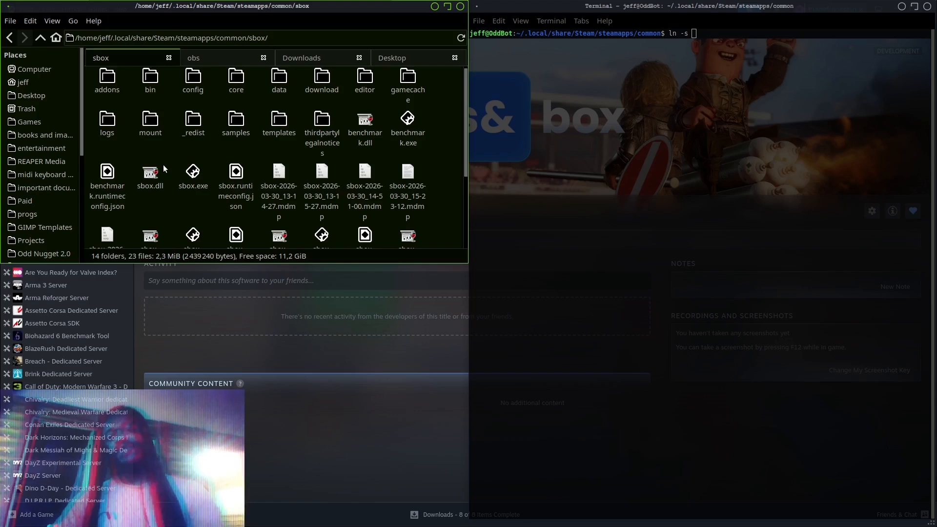
{"action": "scroll", "coordinate": [163, 165], "scroll_direction": "down", "scroll_amount": 3}
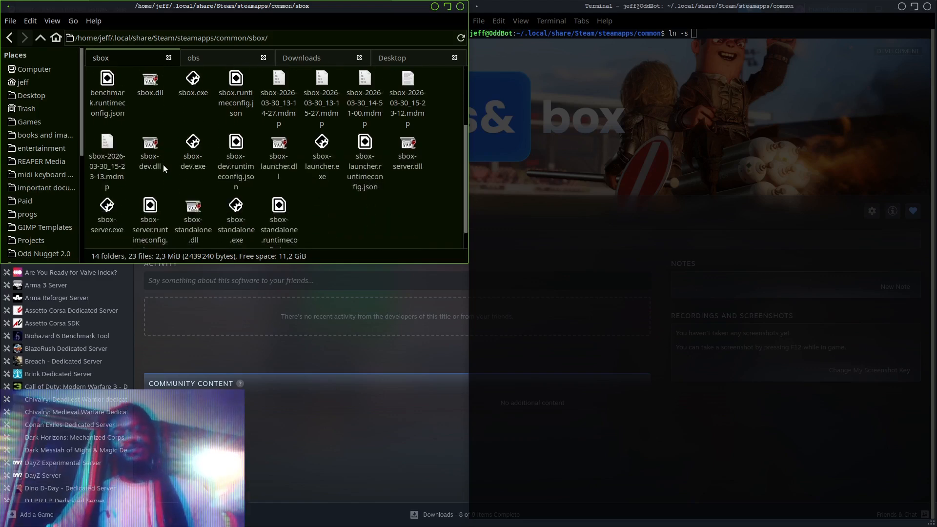
{"action": "scroll", "coordinate": [163, 165], "scroll_direction": "down", "scroll_amount": 1}
{"action": "scroll", "coordinate": [163, 165], "scroll_direction": "up", "scroll_amount": 2}
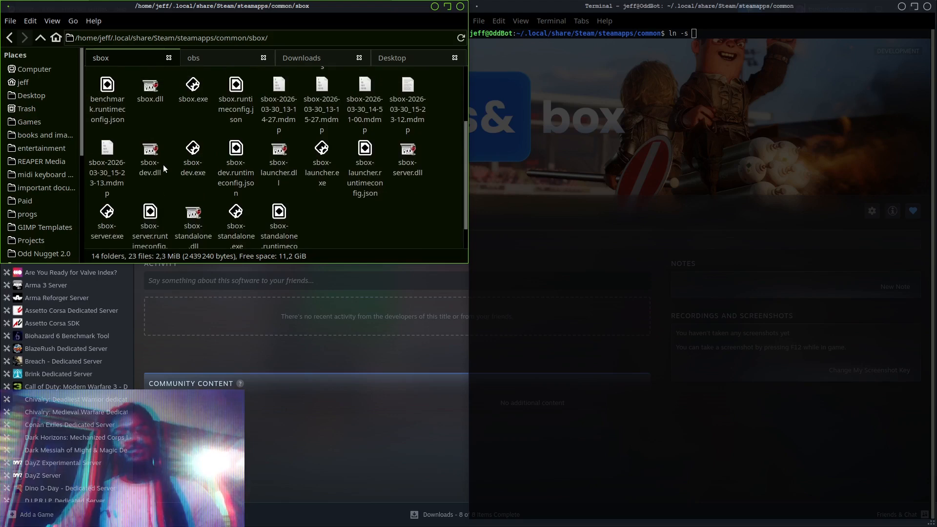
{"action": "scroll", "coordinate": [291, 141], "scroll_direction": "down", "scroll_amount": 2}
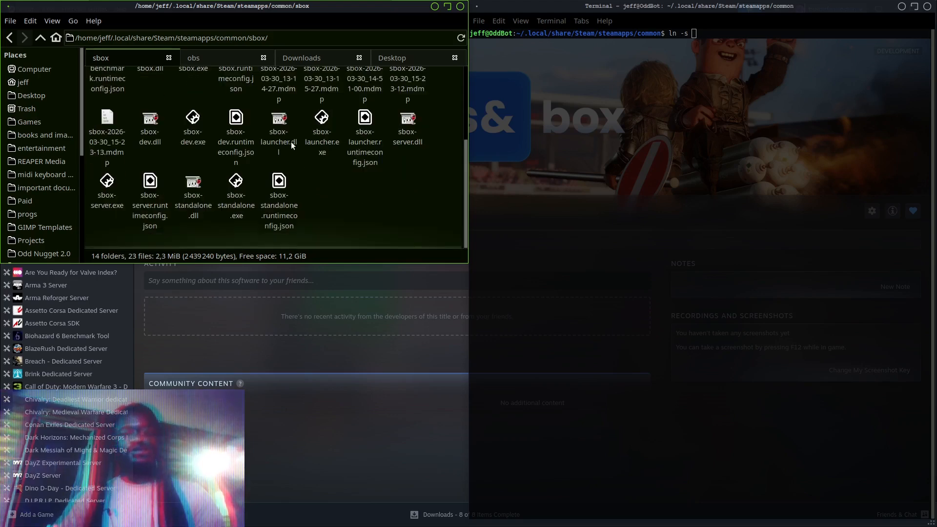
{"action": "scroll", "coordinate": [290, 141], "scroll_direction": "up", "scroll_amount": 3}
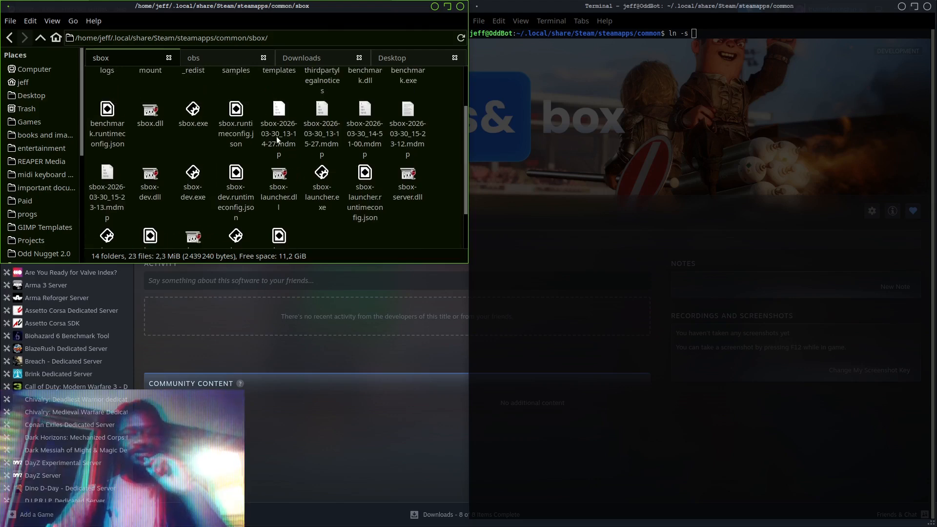
{"action": "left_click", "coordinate": [194, 180]}
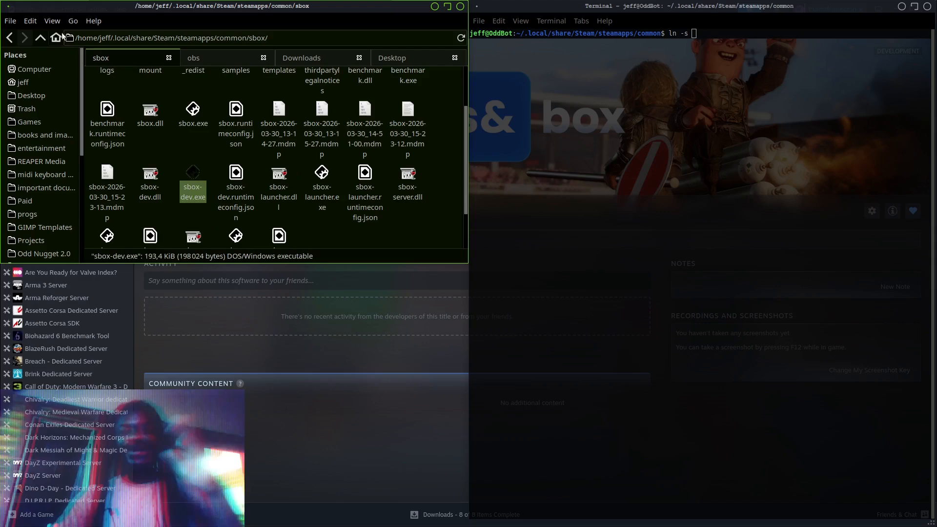
{"action": "left_click", "coordinate": [40, 41]}
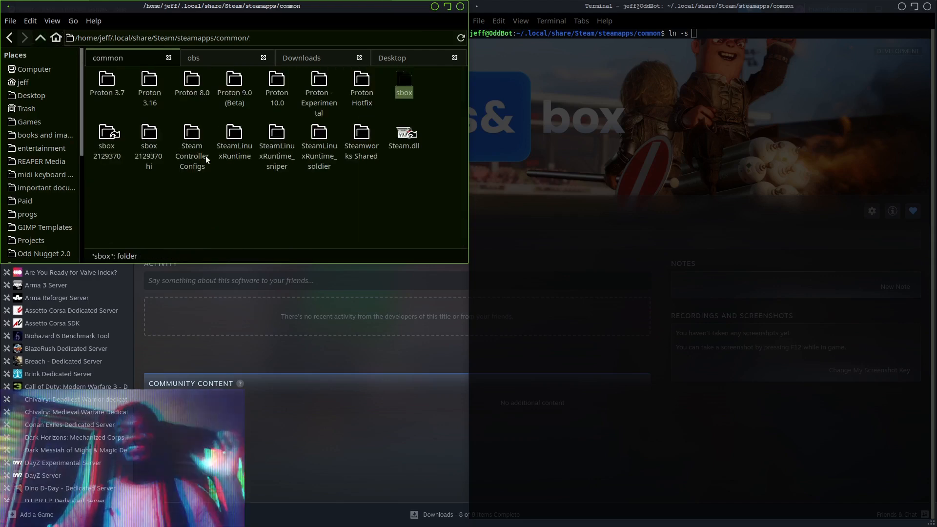
Add the sbox folder's full path in single quotes as the link source, followed by an empty pair of quotes for the link name
{"action": "left_click", "coordinate": [148, 155]}
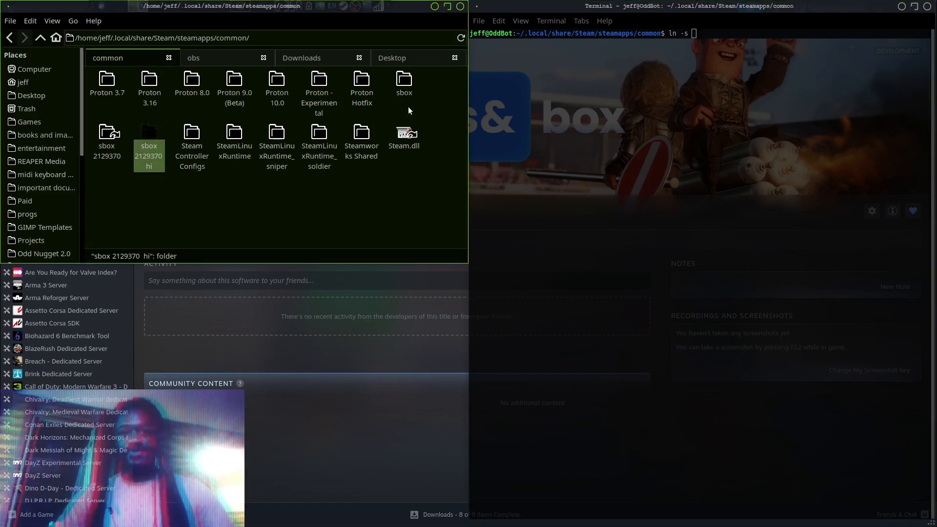
{"action": "left_click", "coordinate": [403, 78]}
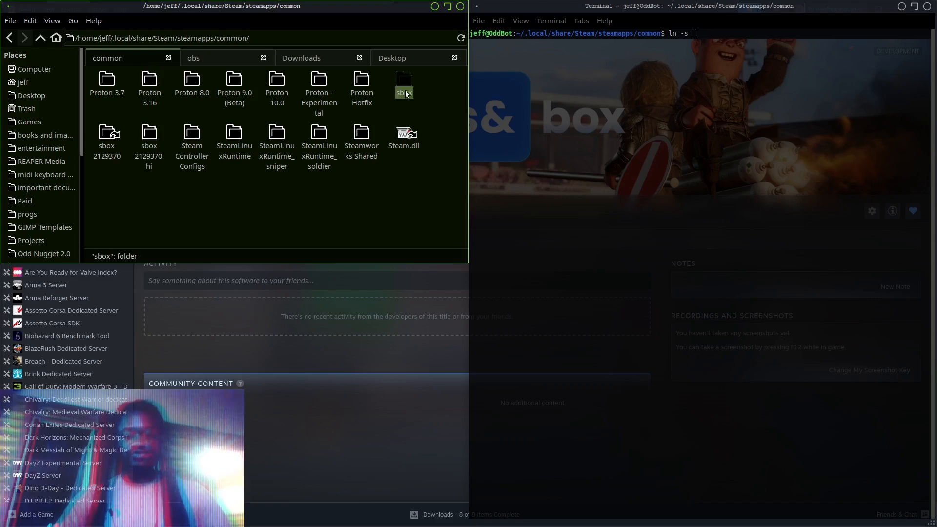
{"action": "left_click", "coordinate": [722, 51]}
{"action": "type", "text": "''"}
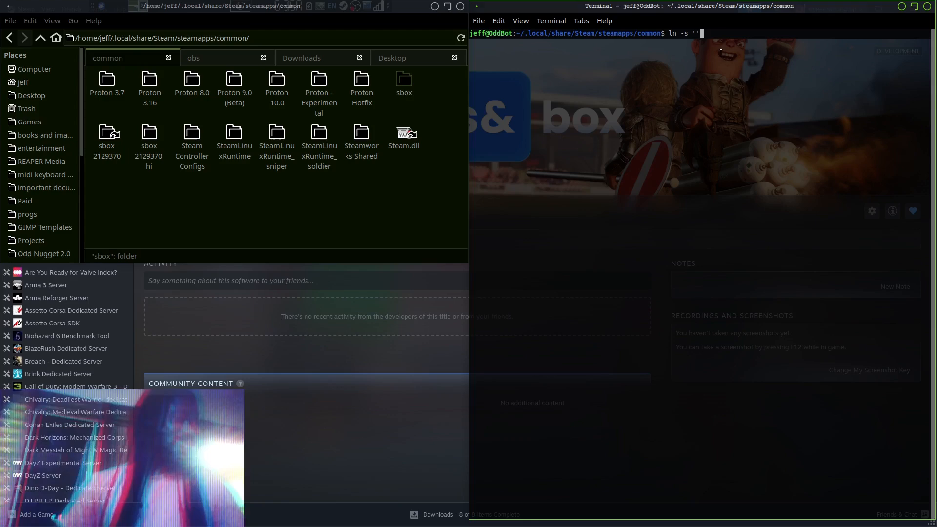
{"action": "key", "text": "Left"}
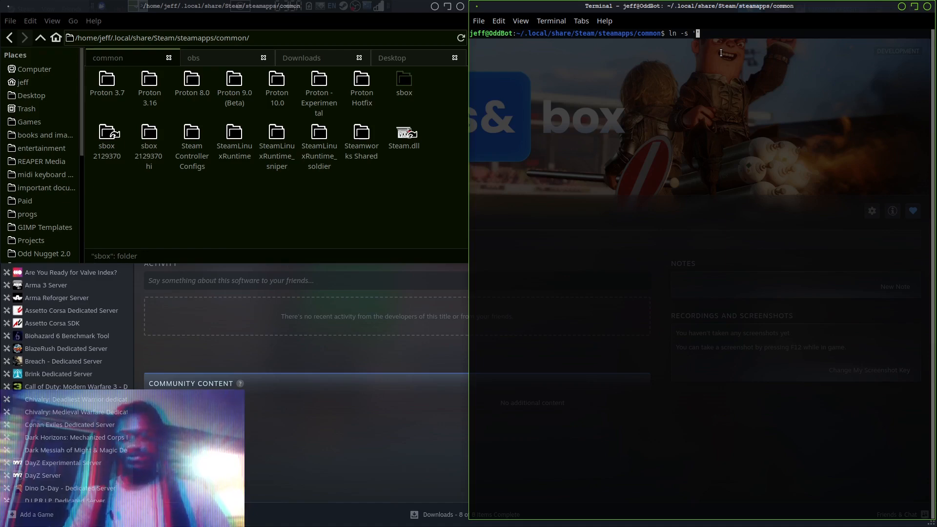
{"action": "right_click", "coordinate": [697, 33]}
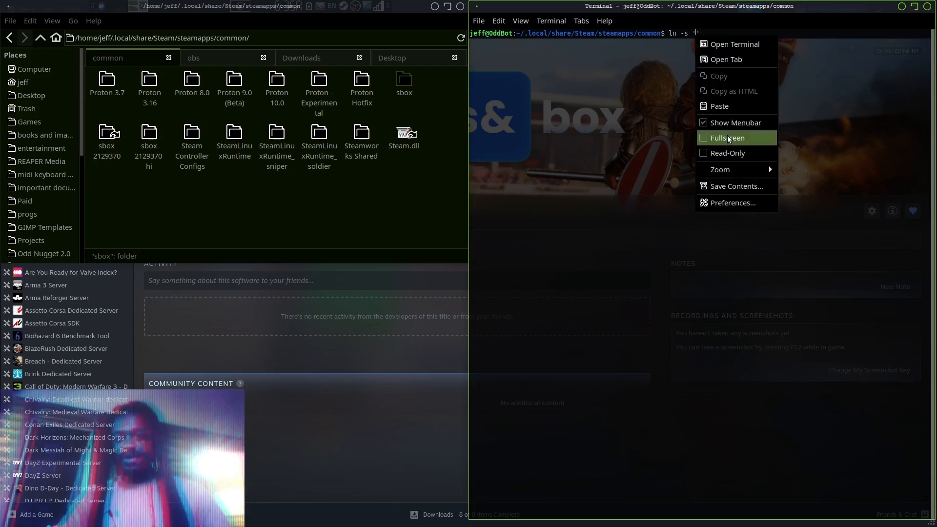
{"action": "left_click", "coordinate": [730, 107]}
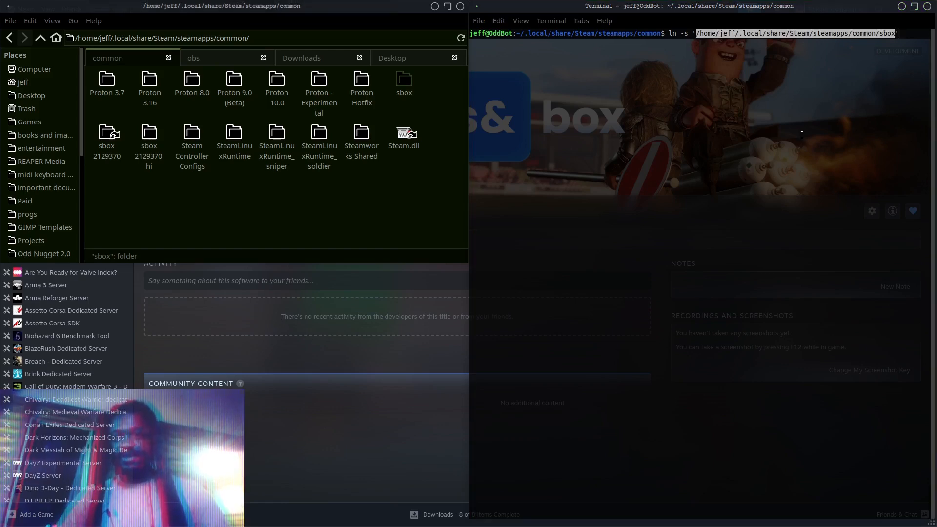
{"action": "left_click", "coordinate": [905, 37]}
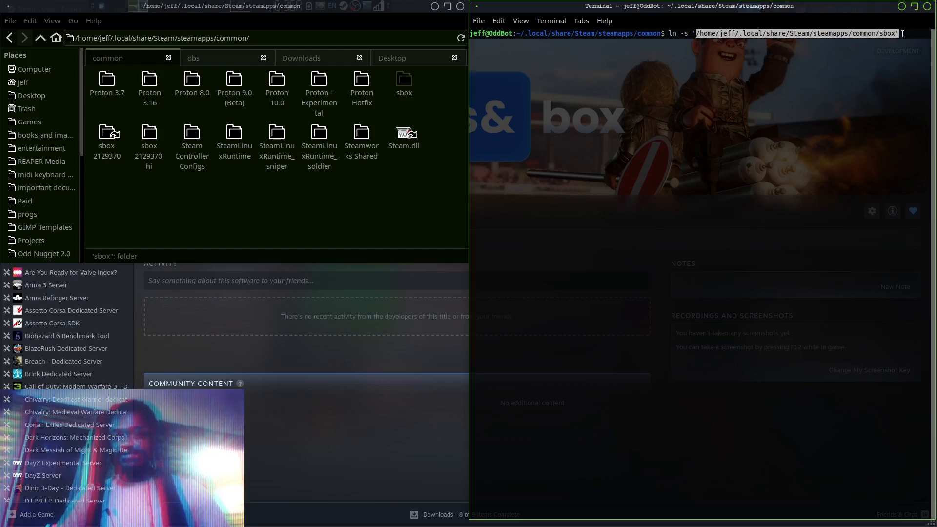
{"action": "left_click", "coordinate": [902, 34]}
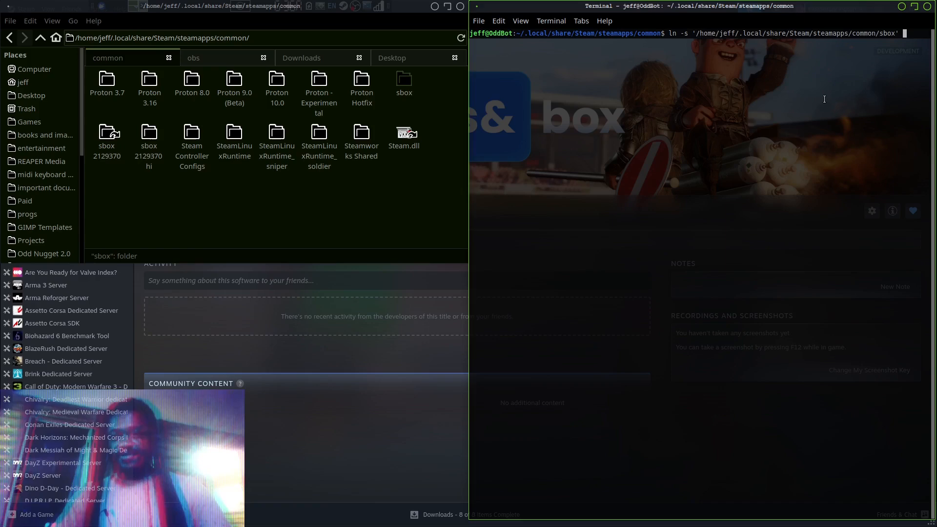
{"action": "type", "text": "''"}
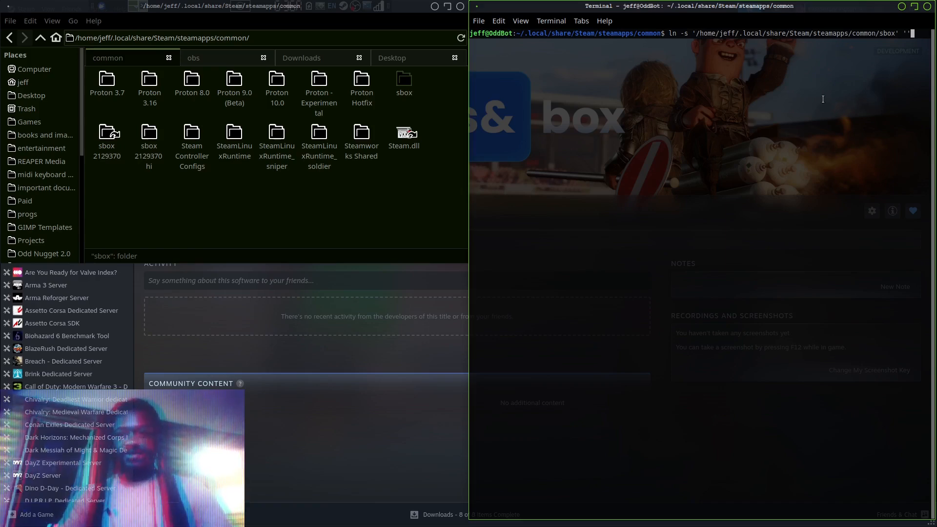
{"action": "key", "text": "Left"}
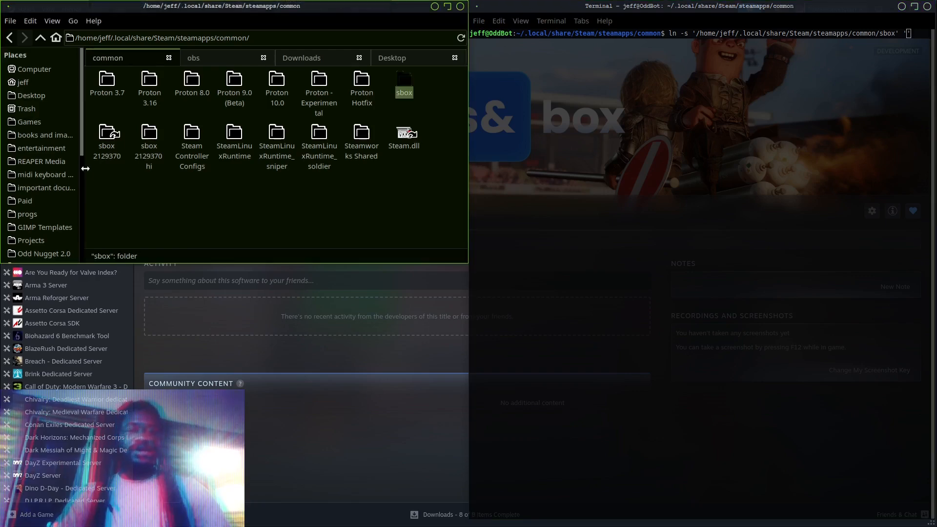
Rename the "sbox 2129370 hi" folder to "sbox 2129370 old", copying the "sbox 2129370" part of its name
{"action": "left_click", "coordinate": [150, 148]}
{"action": "key", "text": "F2"}
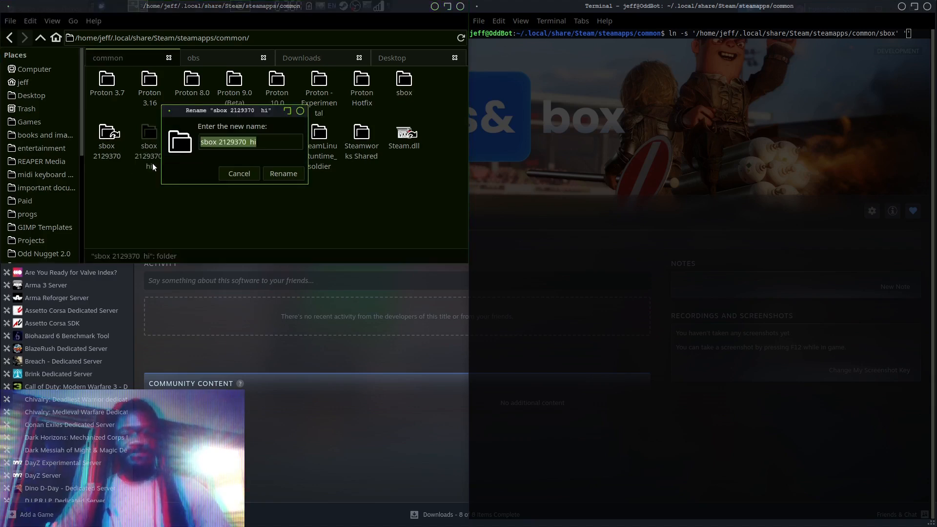
{"action": "key", "text": "End"}
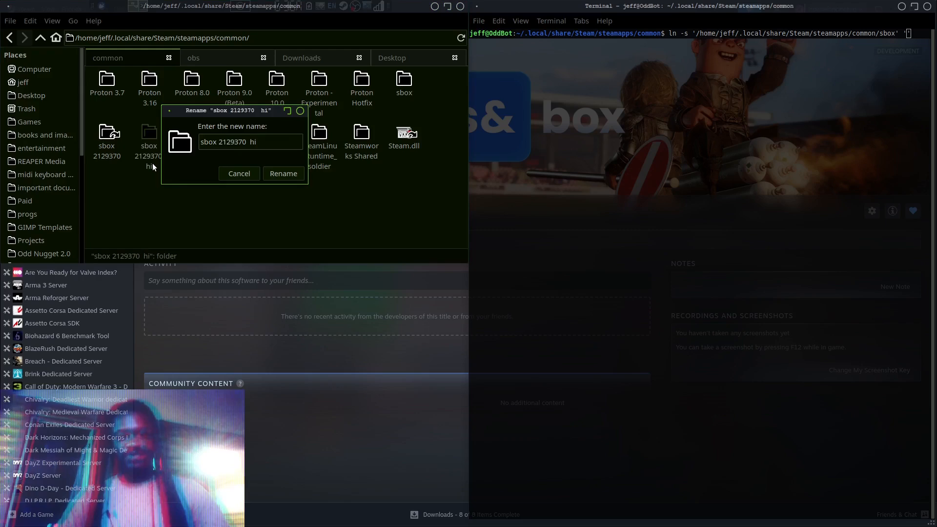
{"action": "key", "text": "Left"}
{"action": "key", "text": "Left"}
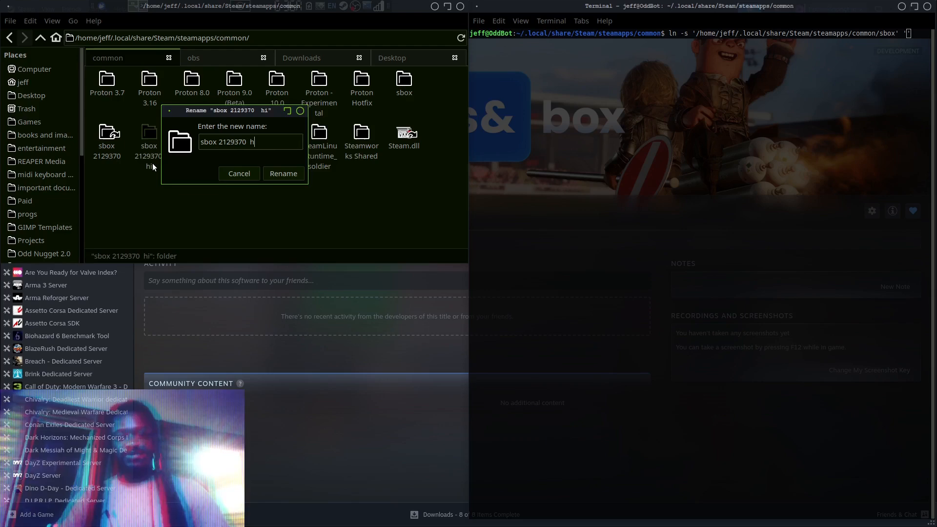
{"action": "key", "text": "BackSpace"}
{"action": "key", "text": "BackSpace"}
{"action": "type", "text": "old"}
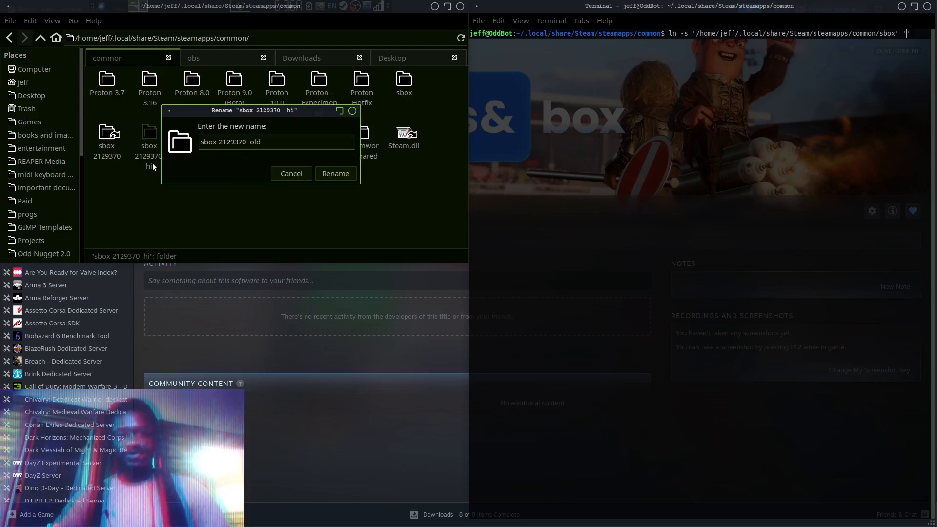
{"action": "left_click_drag", "start_coordinate": [248, 143], "coordinate": [193, 144]}
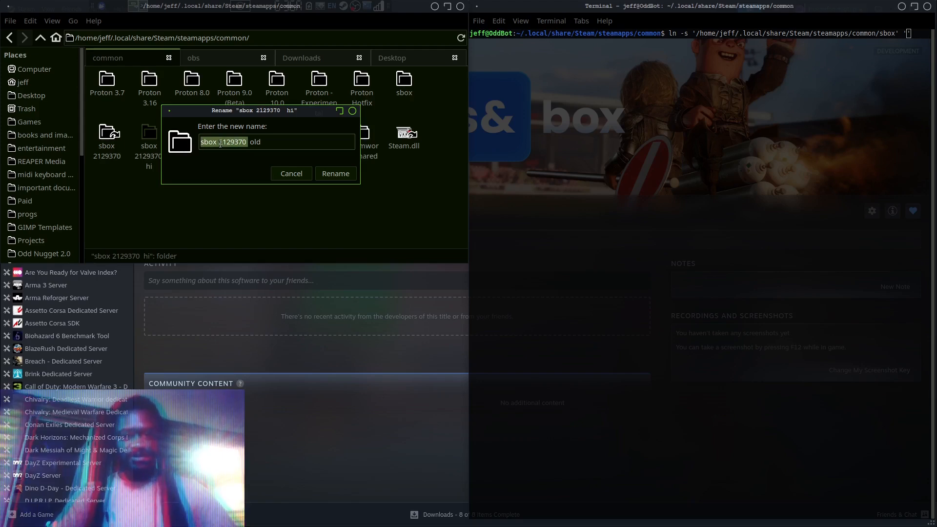
{"action": "left_click", "coordinate": [246, 142]}
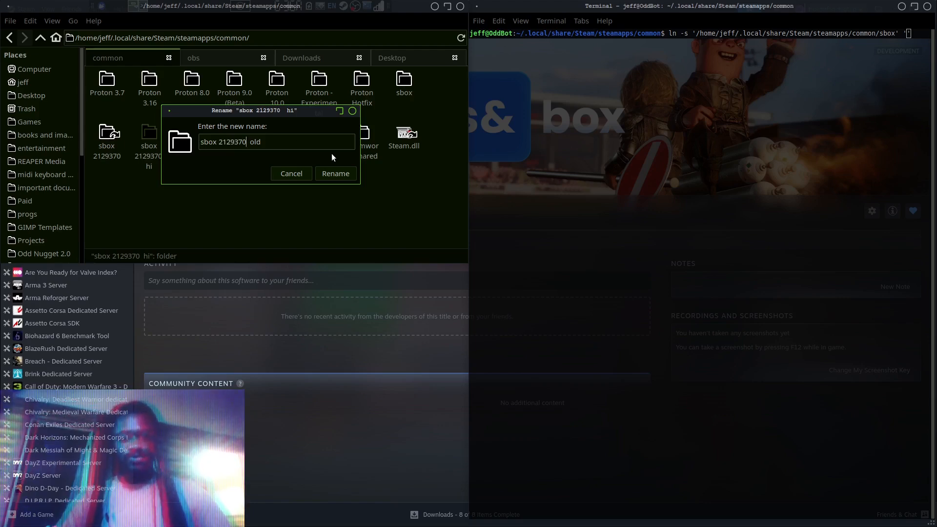
{"action": "key", "text": "shift+Left"}
{"action": "key", "text": "shift+Left"}
{"action": "key", "text": "shift+Left"}
{"action": "key", "text": "shift+Left"}
{"action": "key", "text": "shift+Left"}
{"action": "key", "text": "shift+Left"}
{"action": "key", "text": "shift+Left"}
{"action": "key", "text": "shift+Left"}
{"action": "key", "text": "shift+Left"}
{"action": "key", "text": "shift+Left"}
{"action": "key", "text": "shift+Left"}
{"action": "key", "text": "shift+Left"}
{"action": "key", "text": "ctrl+c"}
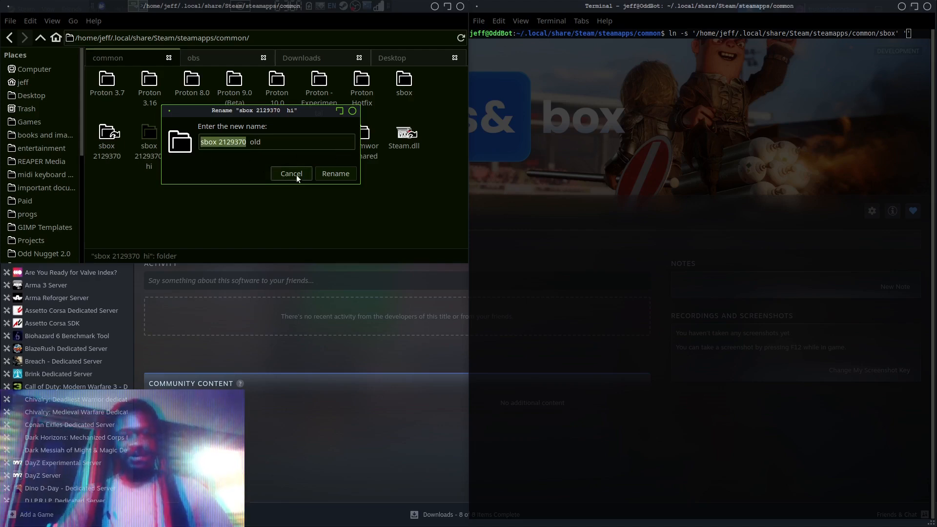
{"action": "left_click", "coordinate": [332, 174]}
{"action": "left_click", "coordinate": [238, 224]}
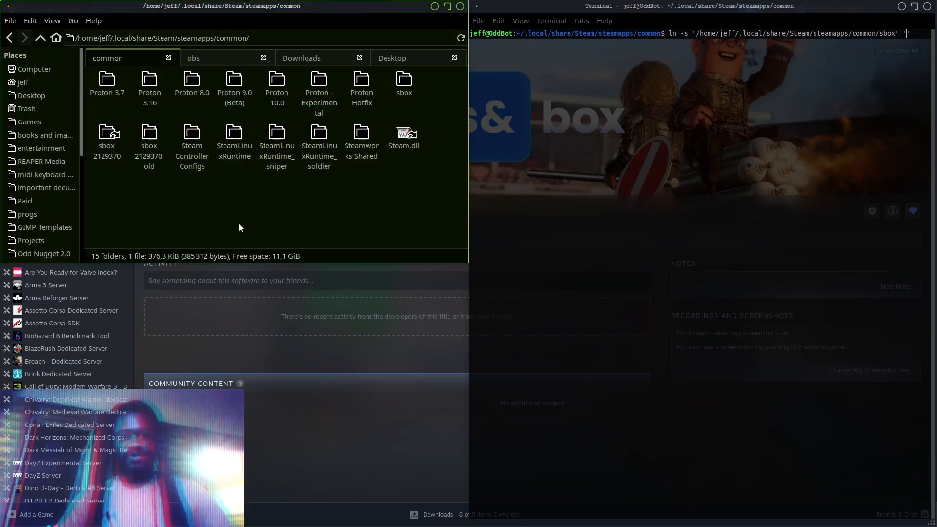
Complete the command with the link name "sbox 2129370 hi", run it, and check the new link and the "sbox 2129370" link in the common folder
{"action": "left_click", "coordinate": [869, 92]}
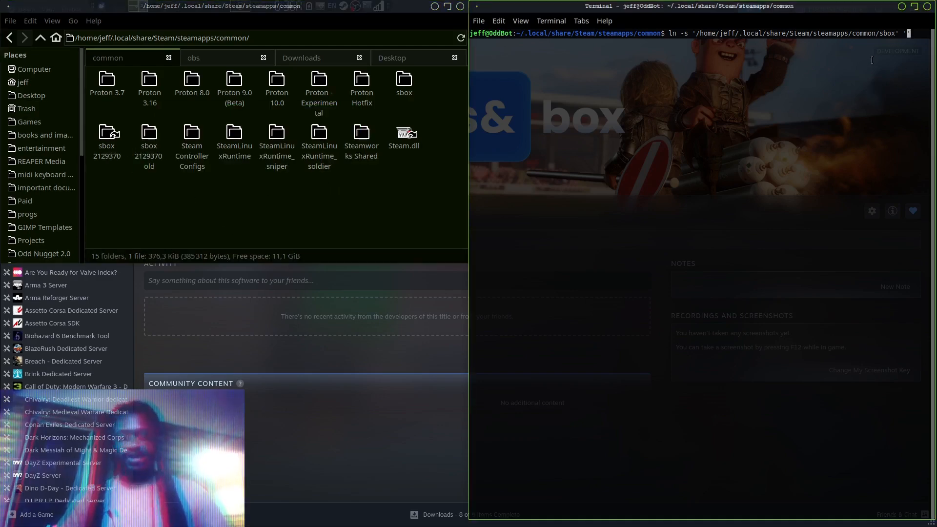
{"action": "key", "text": "ctrl+shift+v"}
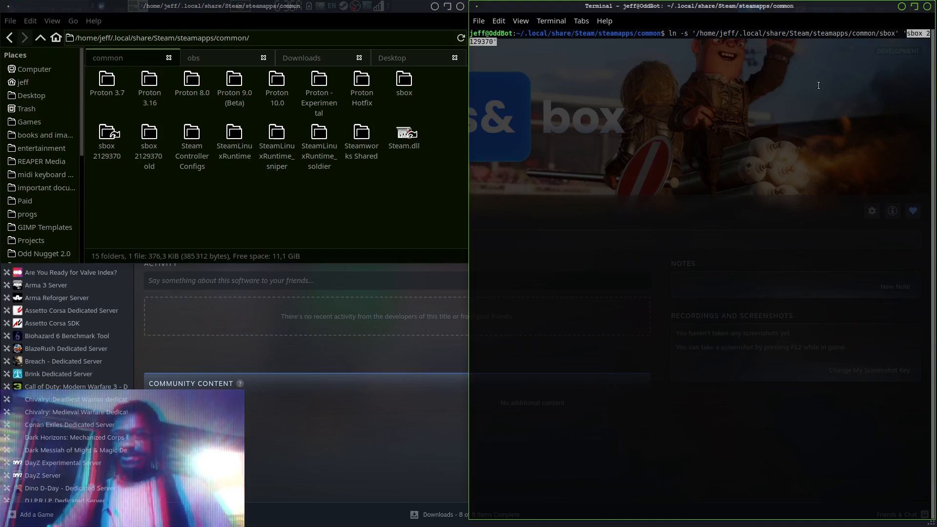
{"action": "key", "text": "Right"}
{"action": "key", "text": "Left"}
{"action": "key", "text": "Left"}
{"action": "key", "text": "Left"}
{"action": "key", "text": "Left"}
{"action": "key", "text": "Left"}
{"action": "key", "text": "Left"}
{"action": "key", "text": "Left"}
{"action": "key", "text": "Left"}
{"action": "key", "text": "Right"}
{"action": "key", "text": "Right"}
{"action": "key", "text": "Right"}
{"action": "key", "text": "Right"}
{"action": "key", "text": "Right"}
{"action": "key", "text": "Right"}
{"action": "key", "text": "Right"}
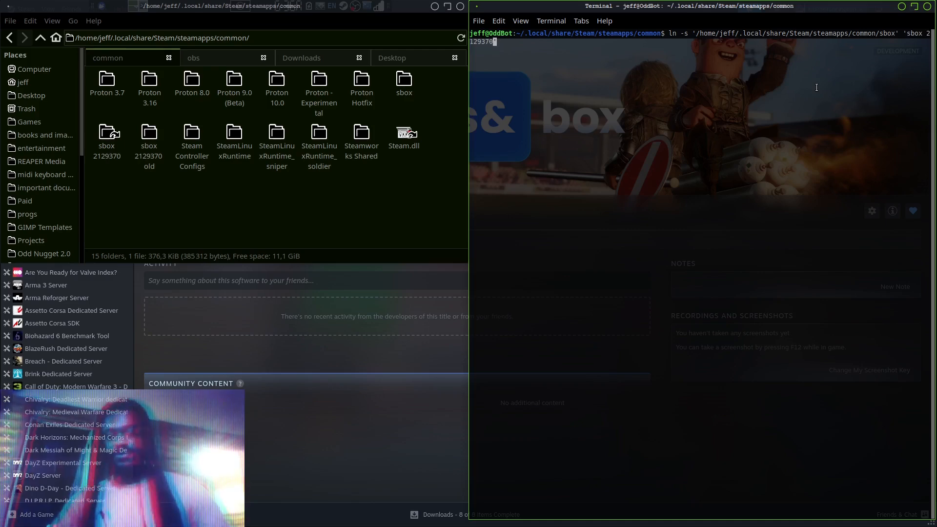
{"action": "type", "text": "hi"}
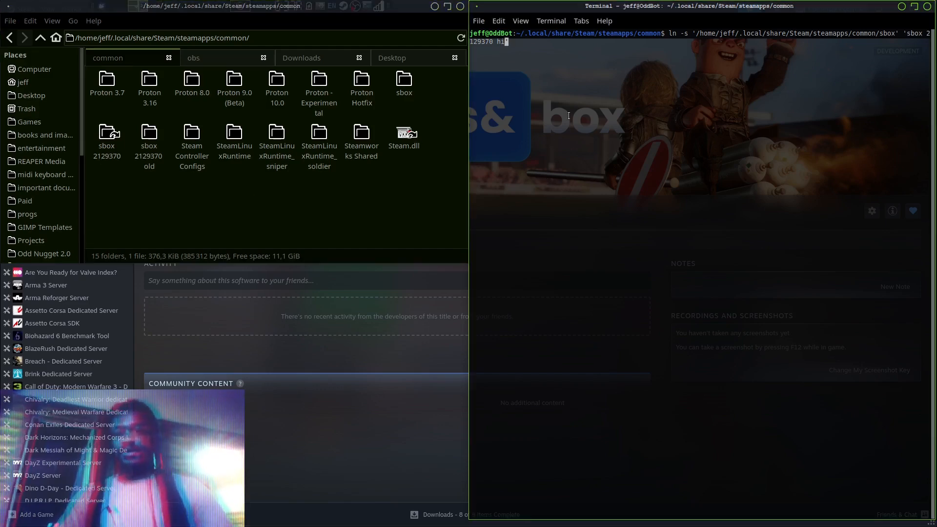
{"action": "key", "text": "Return"}
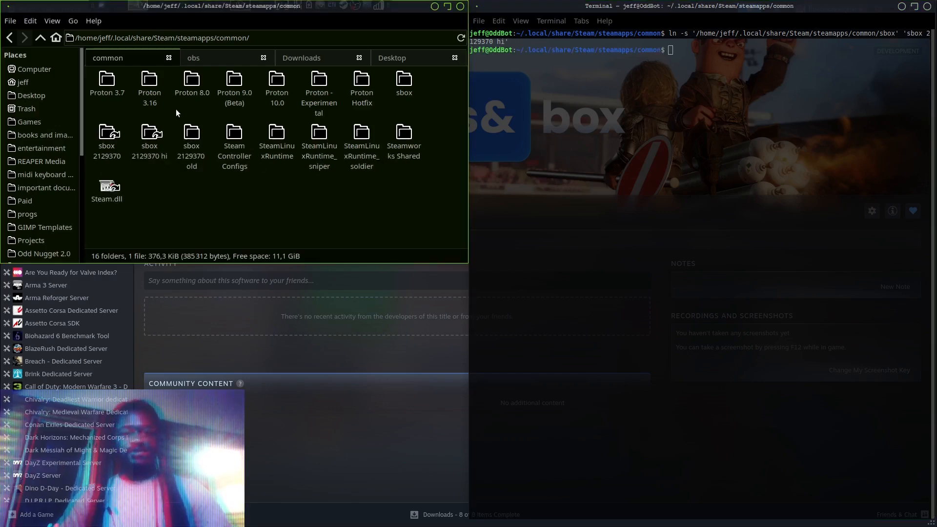
{"action": "left_click", "coordinate": [152, 159]}
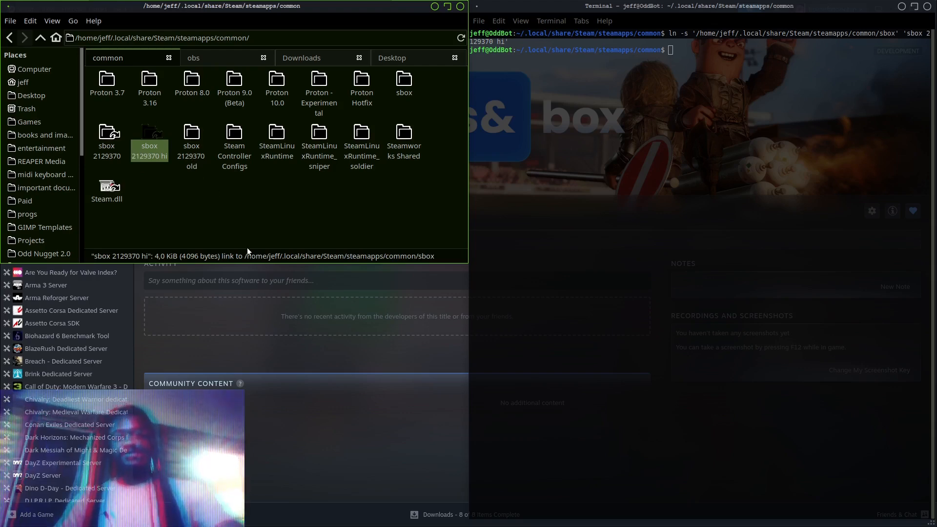
{"action": "left_click", "coordinate": [100, 158]}
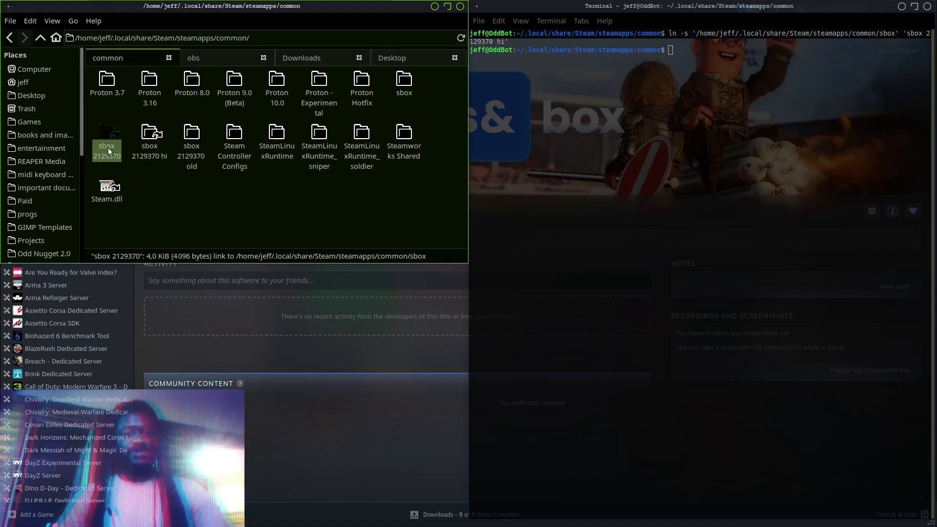
Compare the "sbox 2129370" and "sbox 2129370 hi" links with the sbox folder, inspect the "hi" link's contents, and return to the common folder
{"action": "left_click", "coordinate": [148, 151]}
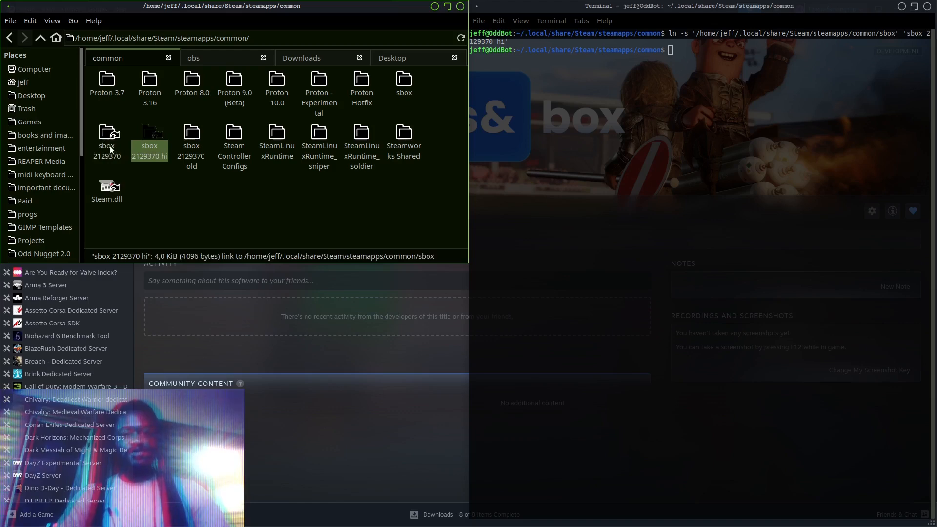
{"action": "left_click", "coordinate": [109, 146]}
{"action": "left_click", "coordinate": [146, 148]}
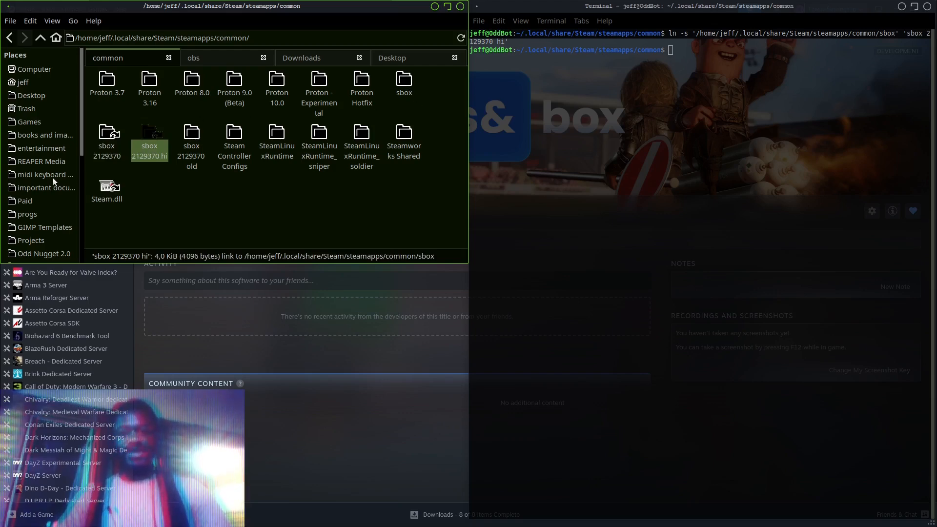
{"action": "left_click", "coordinate": [111, 154]}
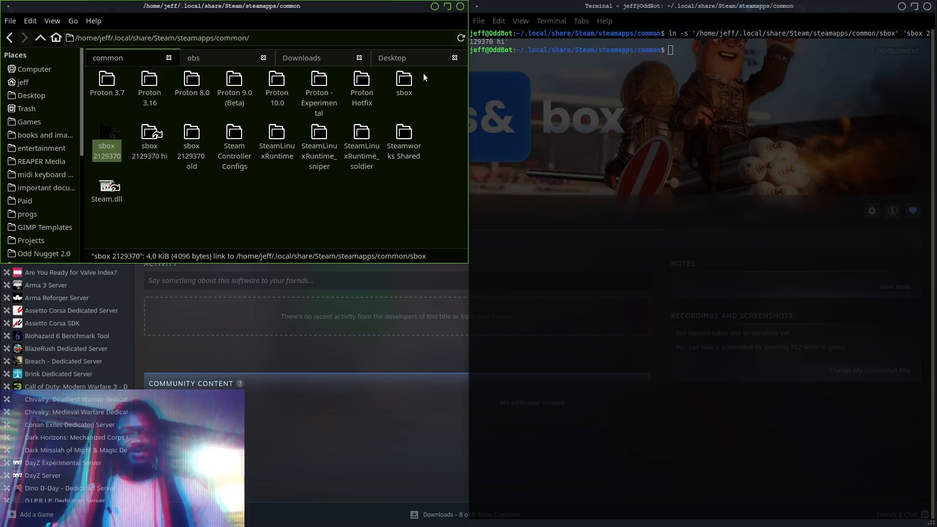
{"action": "left_click", "coordinate": [404, 84]}
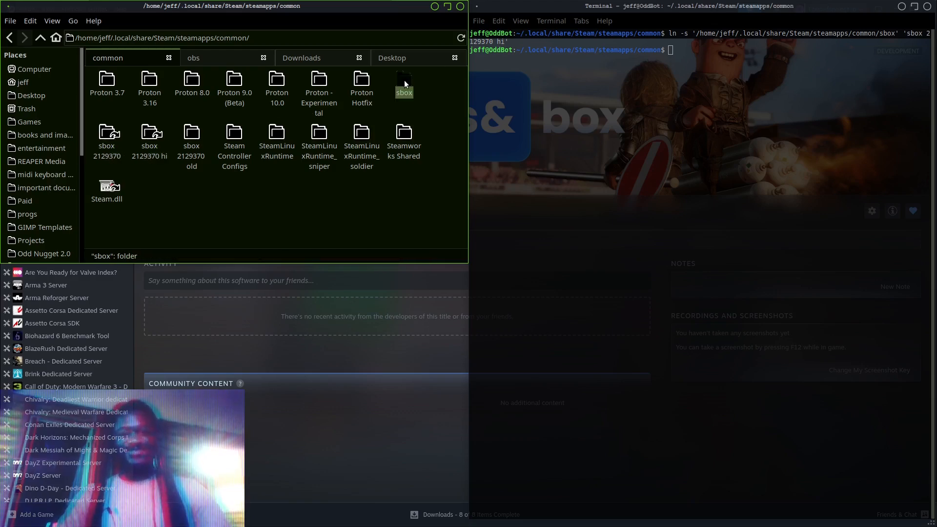
{"action": "left_click", "coordinate": [148, 147]}
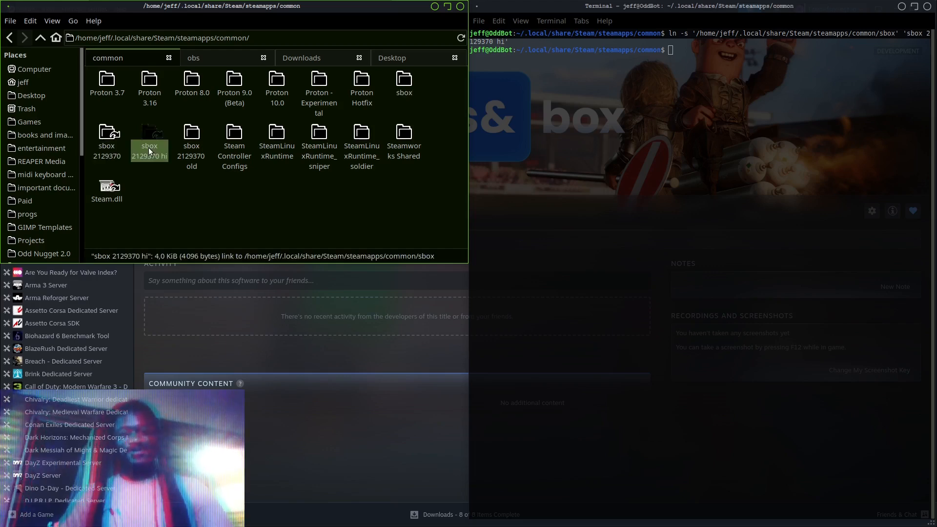
{"action": "double_click", "coordinate": [149, 148]}
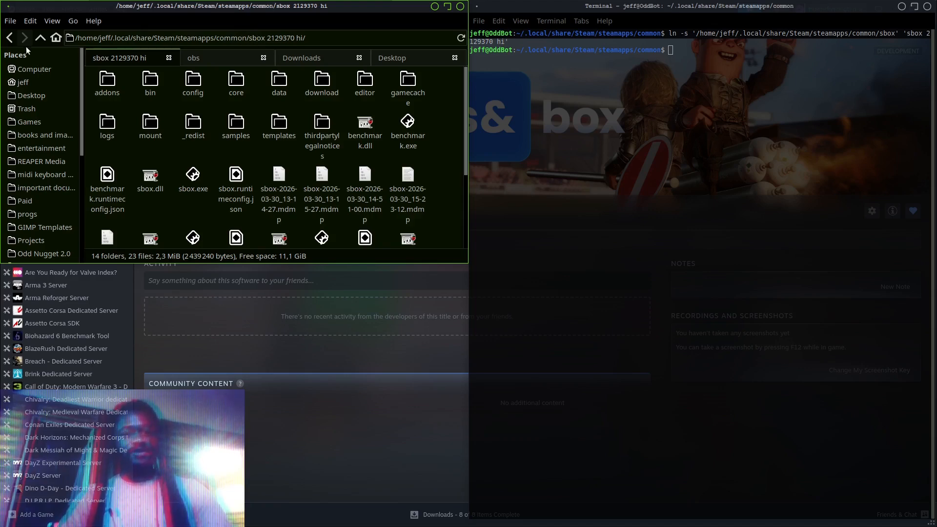
{"action": "left_click", "coordinate": [40, 37]}
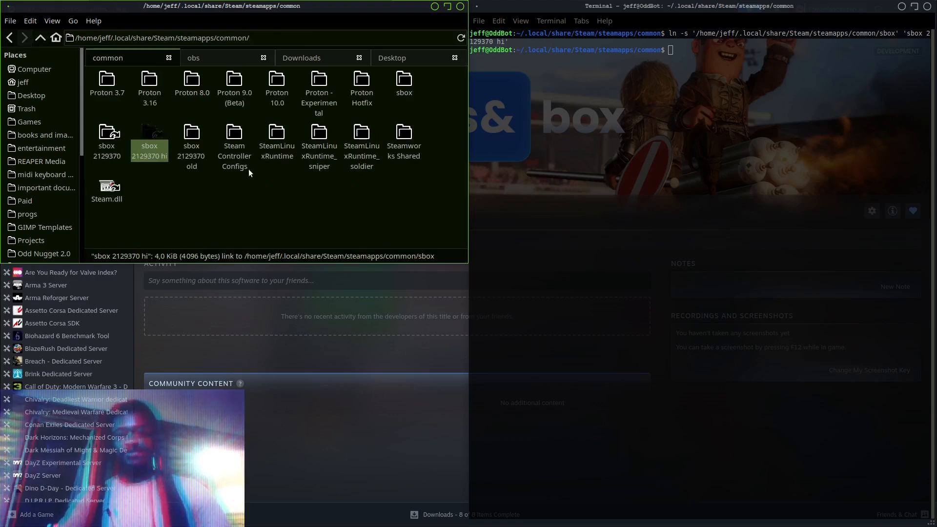
Delete the "sbox 2129370 hi" link from the common folder and close the terminal
{"action": "key", "text": "Delete"}
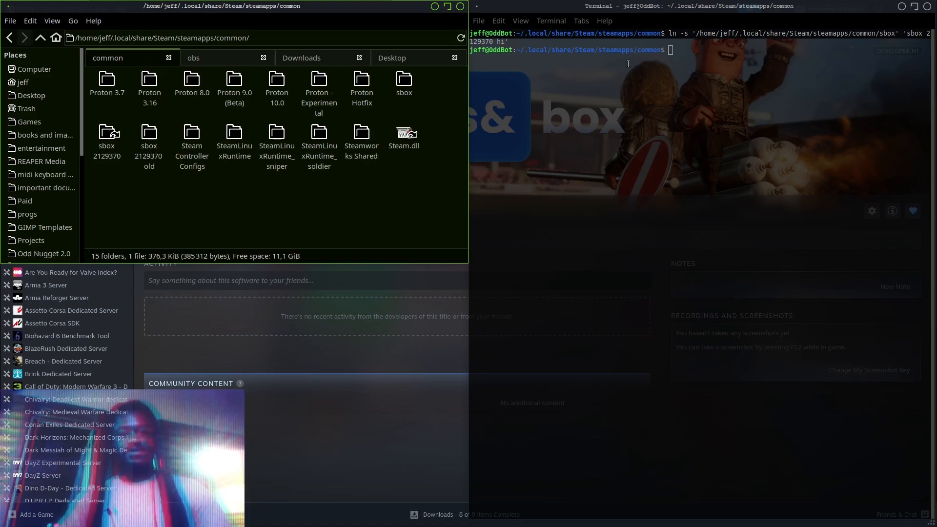
{"action": "left_click", "coordinate": [107, 138]}
{"action": "left_click", "coordinate": [922, 14]}
{"action": "left_click", "coordinate": [927, 6]}
Examine the contents of the "sbox 2129370" link and the sbox folder, and look at the "sbox 2129370 old" folder in the common folder
{"action": "left_click", "coordinate": [107, 146]}
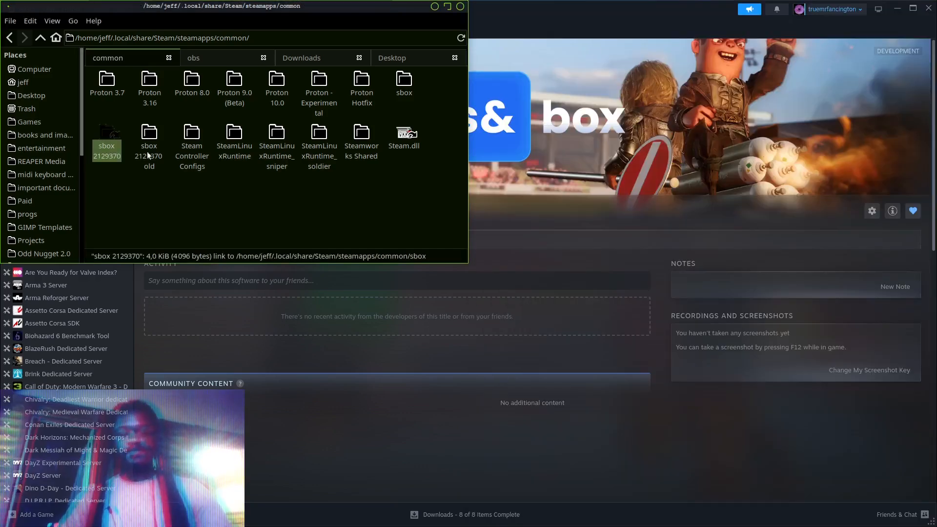
{"action": "double_click", "coordinate": [107, 147]}
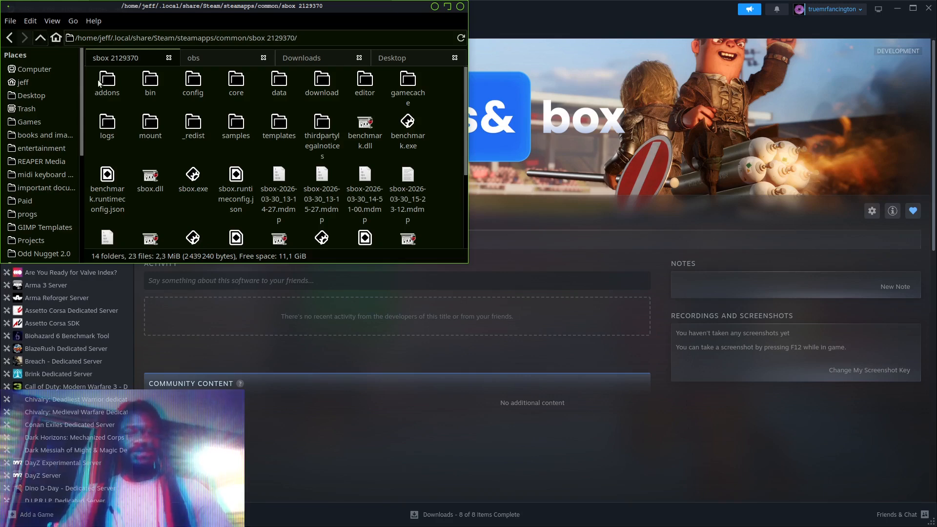
{"action": "left_click", "coordinate": [40, 38]}
{"action": "double_click", "coordinate": [404, 82]}
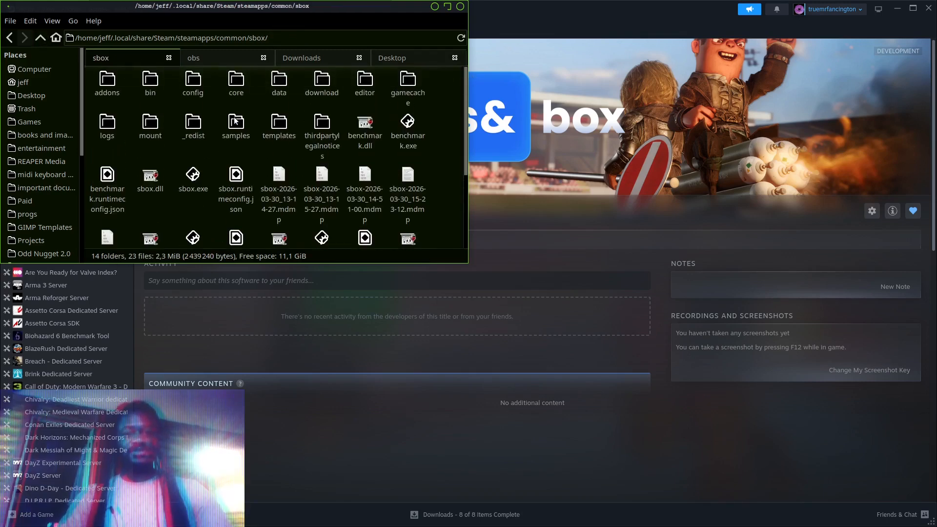
{"action": "scroll", "coordinate": [235, 121], "scroll_direction": "down", "scroll_amount": 5}
{"action": "scroll", "coordinate": [210, 121], "scroll_direction": "up", "scroll_amount": 5}
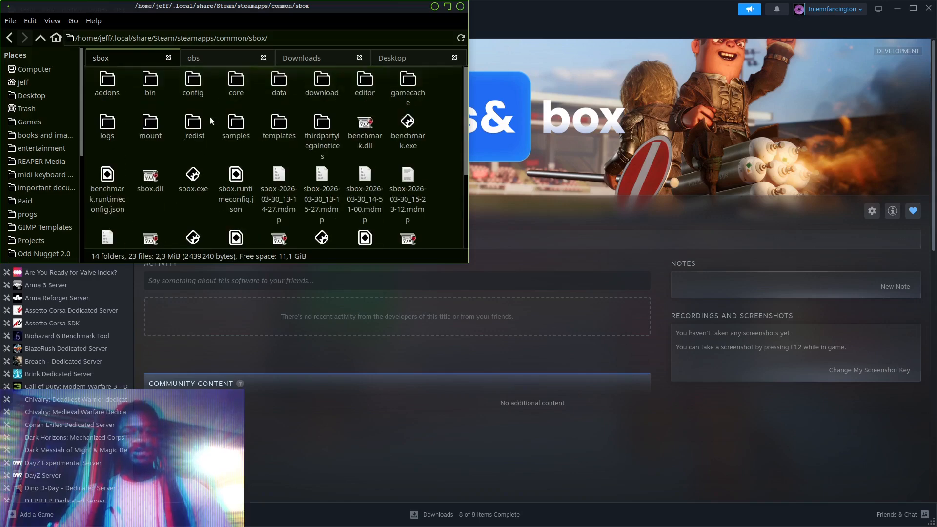
{"action": "left_click", "coordinate": [41, 38]}
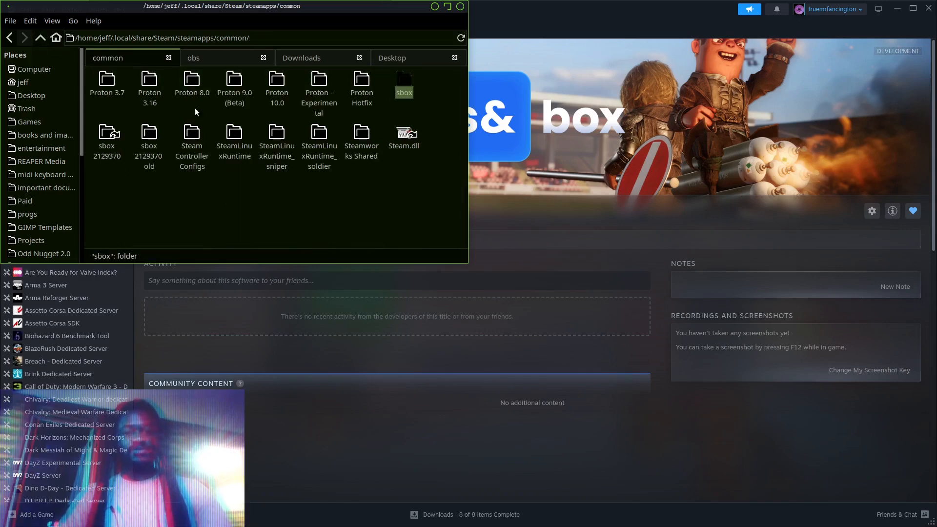
{"action": "left_click", "coordinate": [137, 213]}
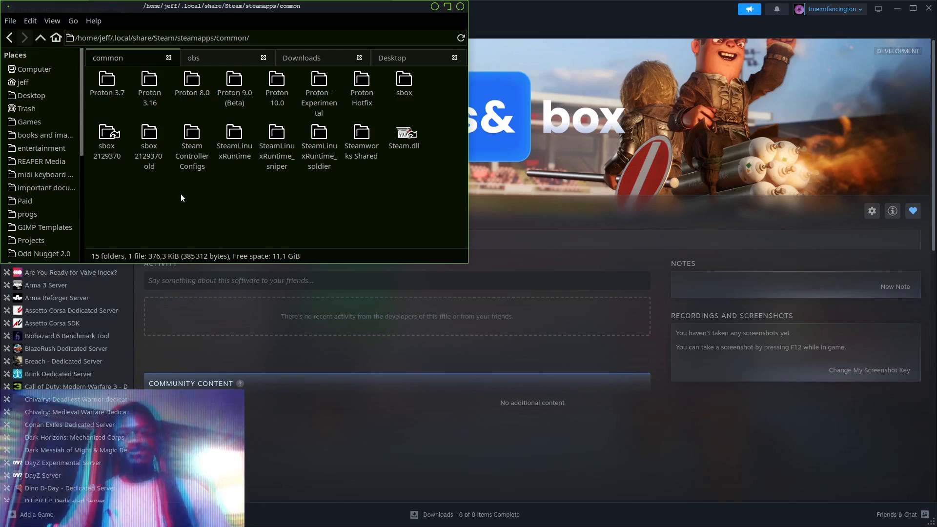
{"action": "left_click", "coordinate": [147, 159]}
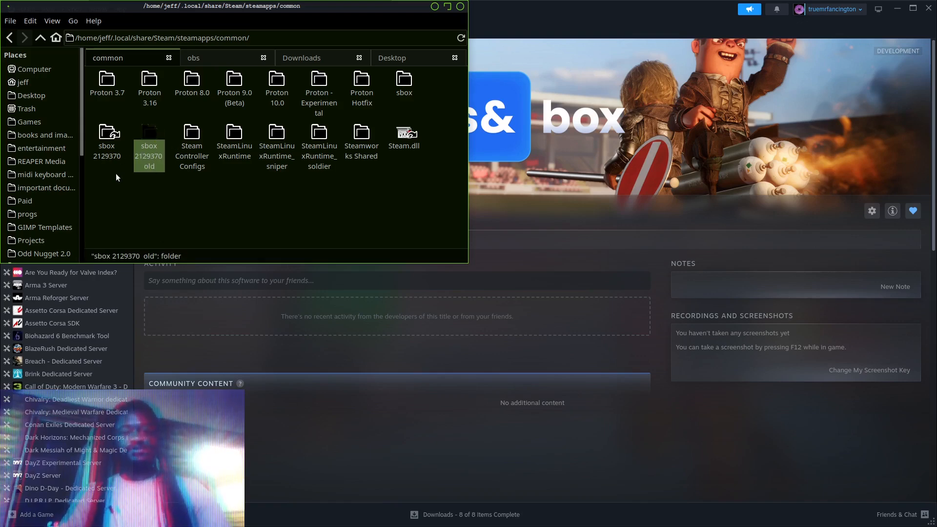
{"action": "left_click", "coordinate": [171, 227]}
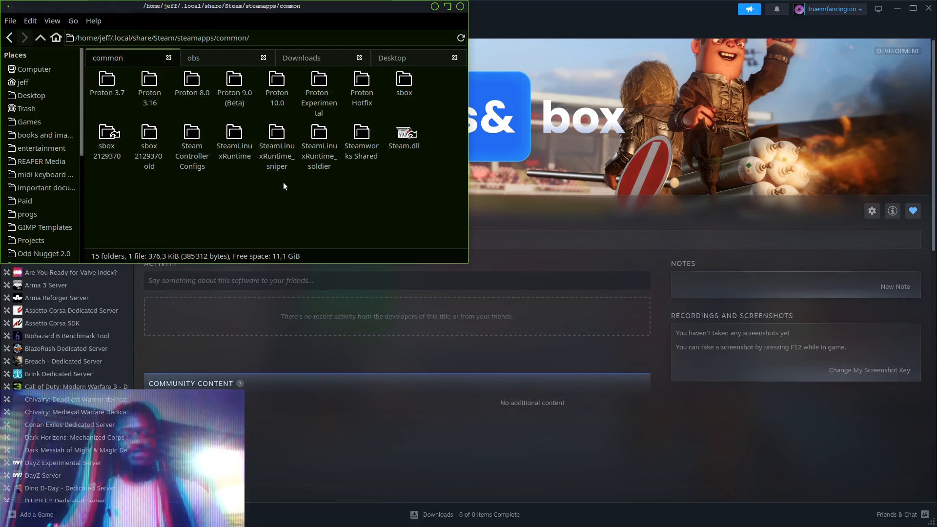
Launch Protontricks and choose "s&box editor: 2129370" as the Steam app
{"action": "key", "text": "alt+F3"}
{"action": "type", "text": "pr"}
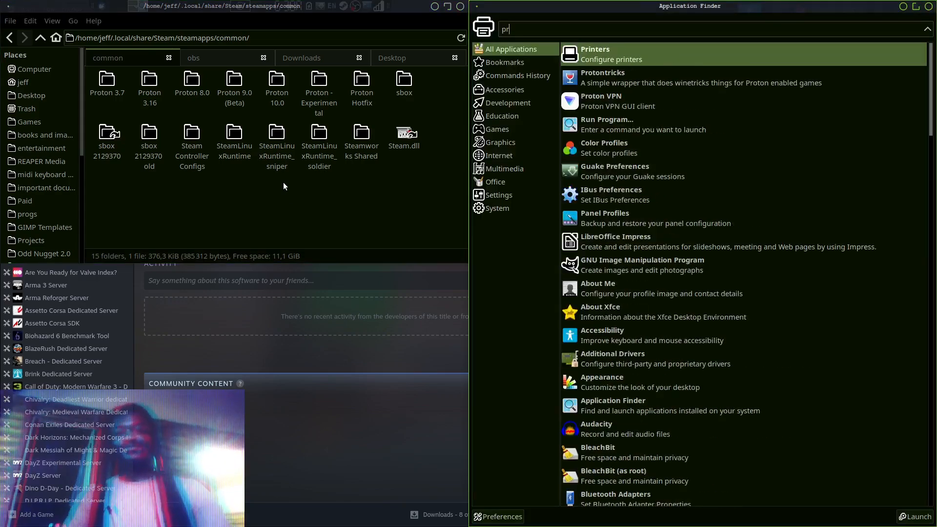
{"action": "type", "text": "oton"}
{"action": "key", "text": "Return"}
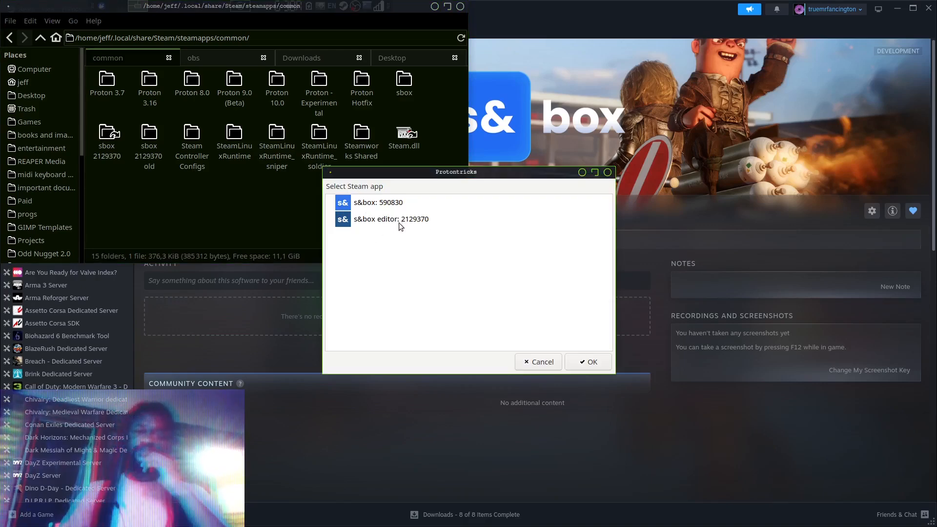
{"action": "left_click", "coordinate": [380, 223]}
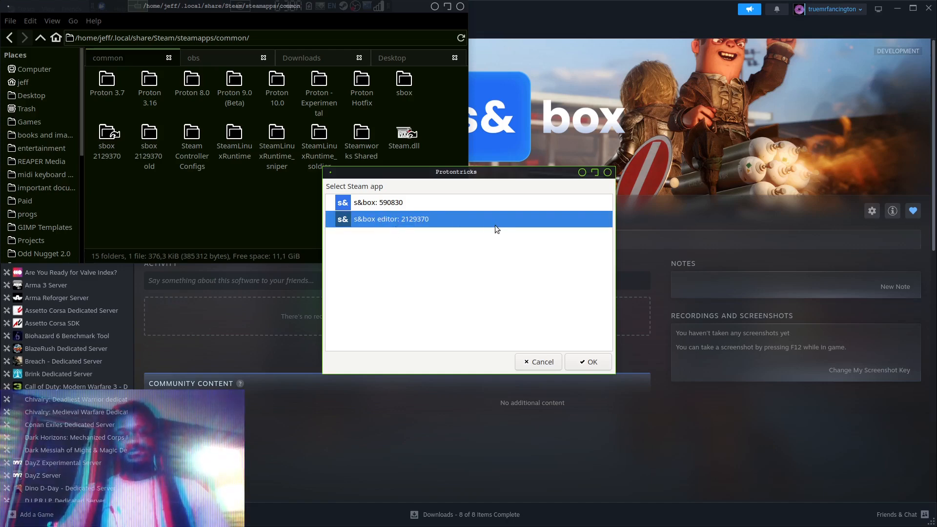
{"action": "left_click", "coordinate": [589, 364]}
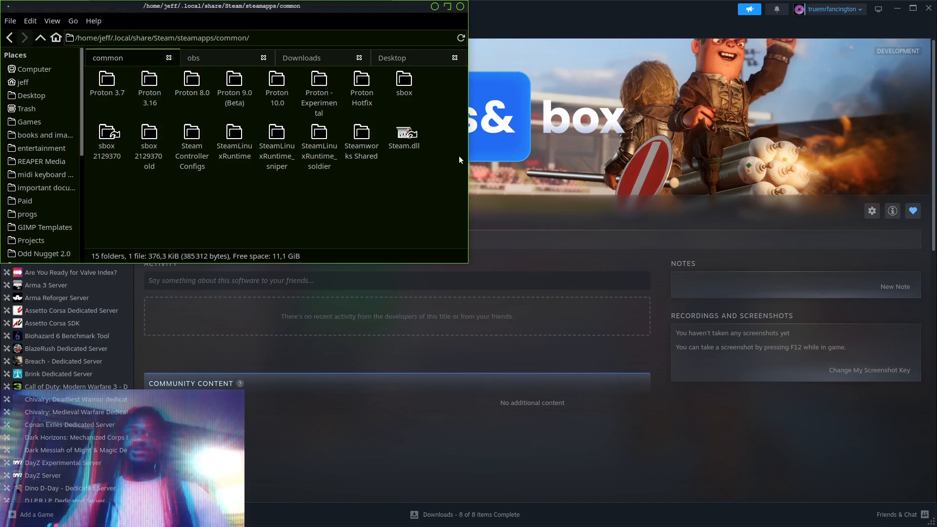
In Winetricks, select the default wineprefix and pick the option to run an arbitrary executable (.exe/.msi/.msu)
{"action": "key", "text": "alt+Tab"}
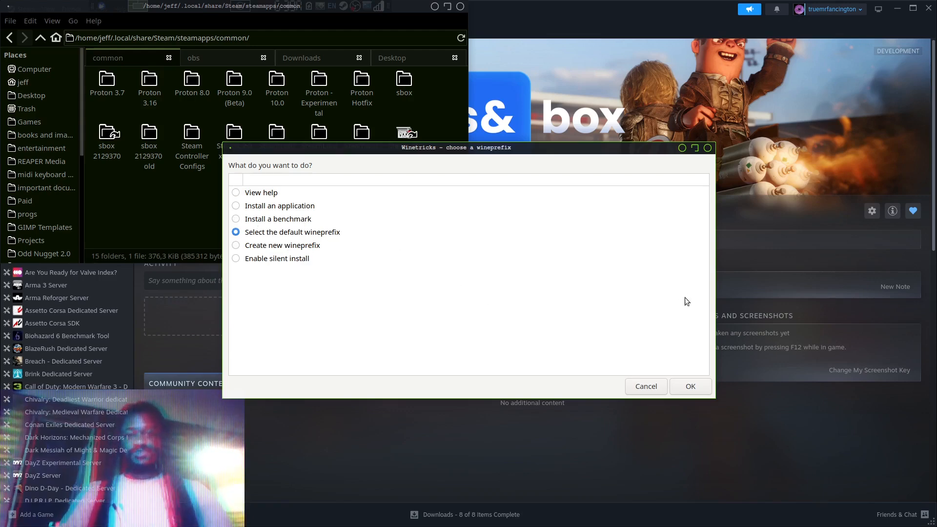
{"action": "left_click", "coordinate": [681, 391]}
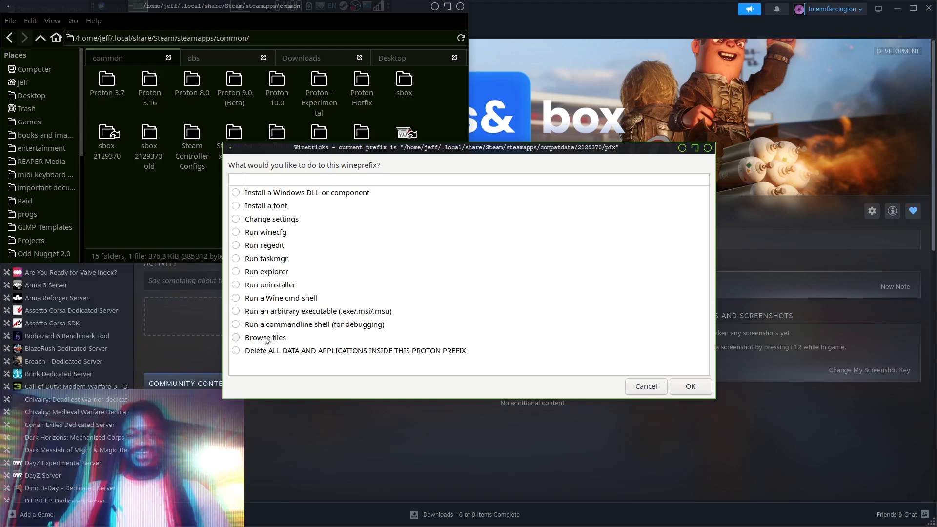
{"action": "left_click", "coordinate": [267, 312]}
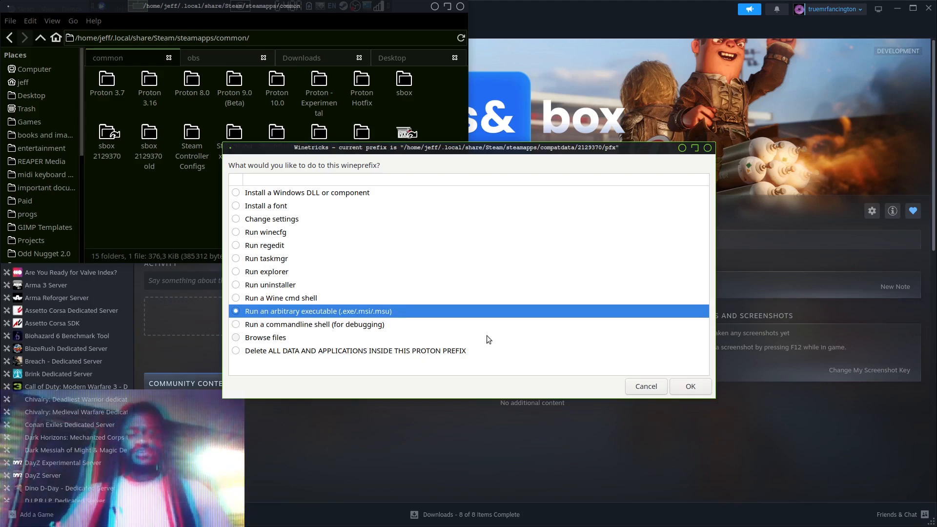
Switch to the Waterfox browser, search for "net" in a new tab, and open Microsoft's page listing all .NET 10.0 downloads
{"action": "key", "text": "alt+Tab"}
{"action": "key", "text": "alt+Tab"}
{"action": "key", "text": "alt+Tab"}
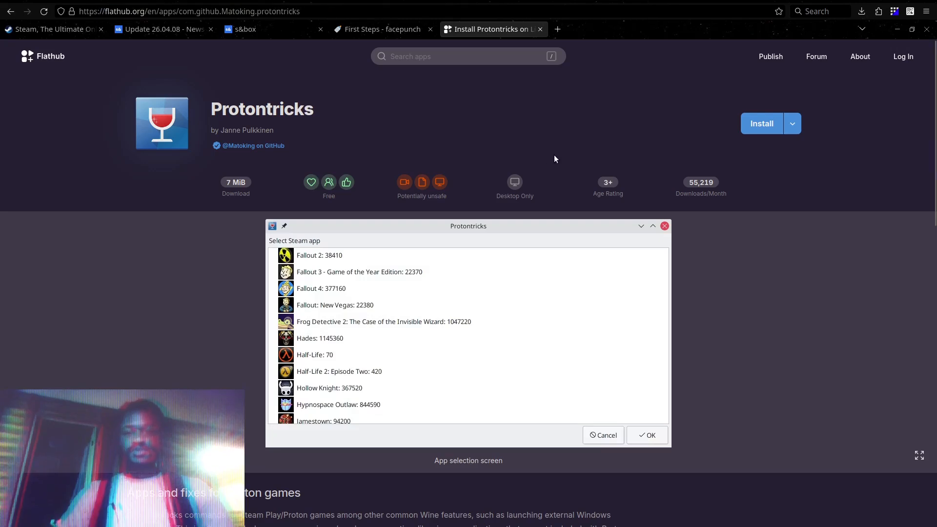
{"action": "middle_click", "coordinate": [561, 27]}
{"action": "left_click", "coordinate": [92, 58]}
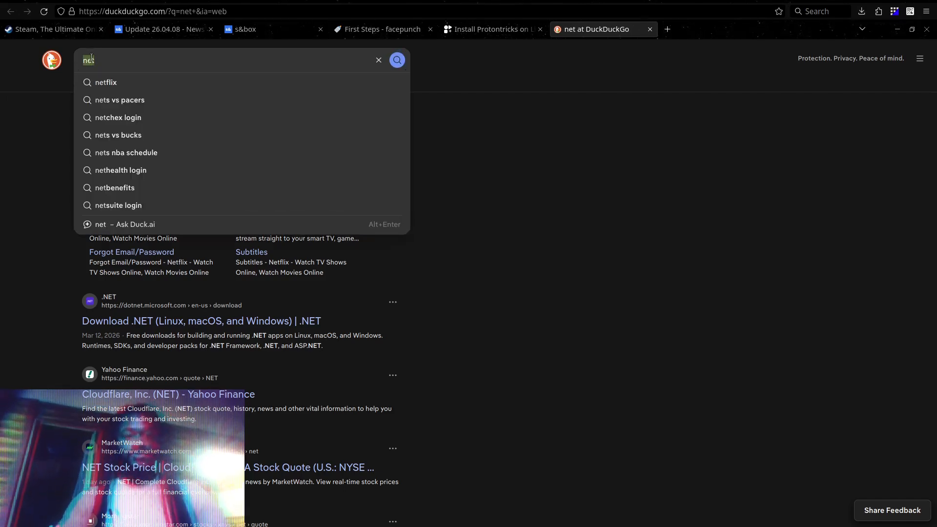
{"action": "left_click", "coordinate": [525, 282]}
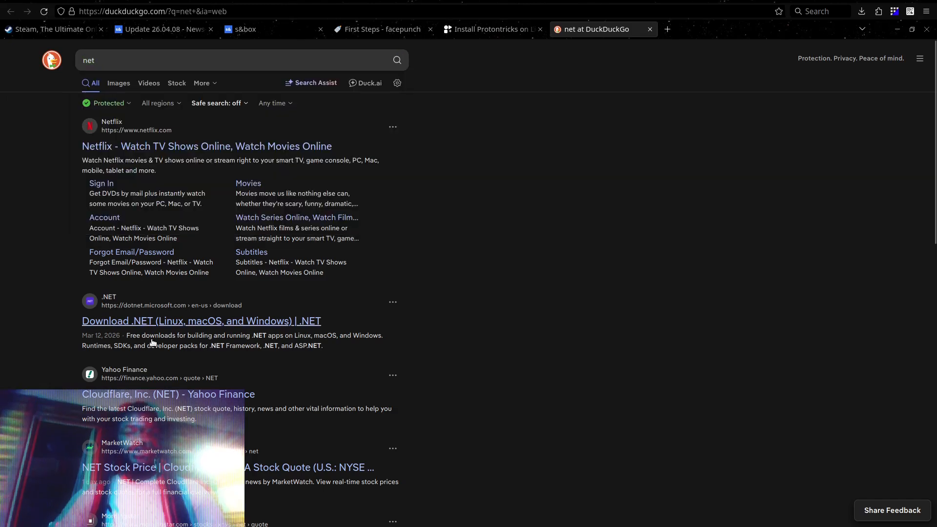
{"action": "left_click", "coordinate": [145, 318]}
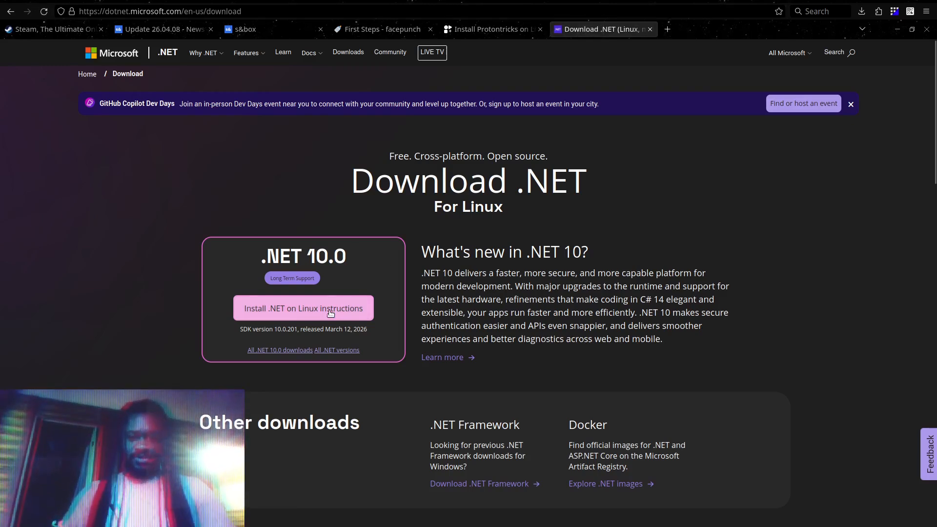
{"action": "left_click", "coordinate": [294, 350]}
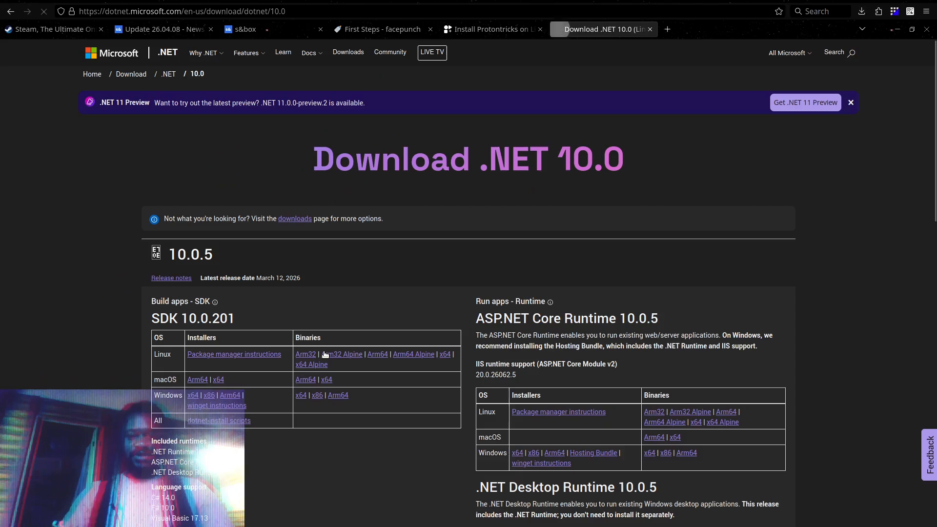
Download the Windows x64 installer of .NET Desktop Runtime 10.0.5 and save the file
{"action": "scroll", "coordinate": [358, 321], "scroll_direction": "down", "scroll_amount": 3}
{"action": "scroll", "coordinate": [357, 318], "scroll_direction": "down", "scroll_amount": 4}
{"action": "scroll", "coordinate": [357, 319], "scroll_direction": "up", "scroll_amount": 5}
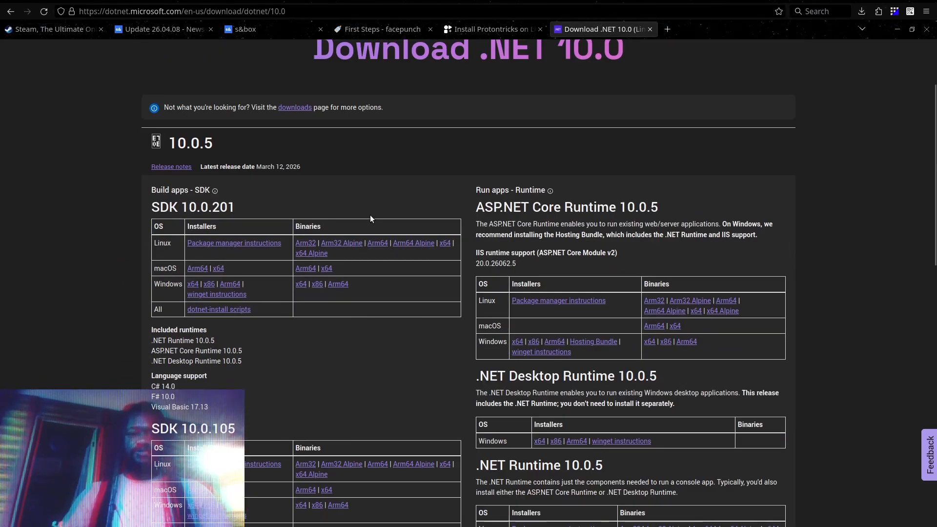
{"action": "scroll", "coordinate": [370, 218], "scroll_direction": "down", "scroll_amount": 3}
{"action": "scroll", "coordinate": [370, 217], "scroll_direction": "up", "scroll_amount": 4}
{"action": "scroll", "coordinate": [370, 217], "scroll_direction": "down", "scroll_amount": 2}
{"action": "scroll", "coordinate": [370, 219], "scroll_direction": "down", "scroll_amount": 2}
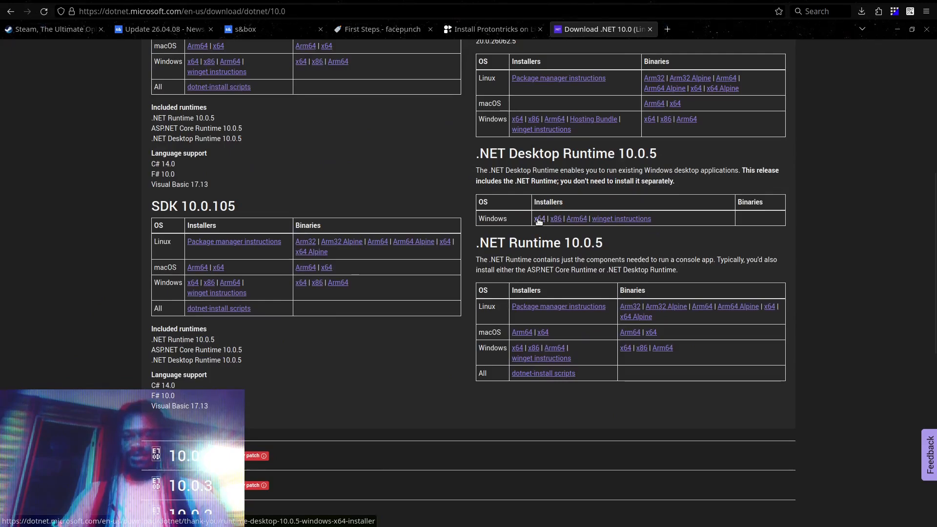
{"action": "left_click", "coordinate": [539, 220]}
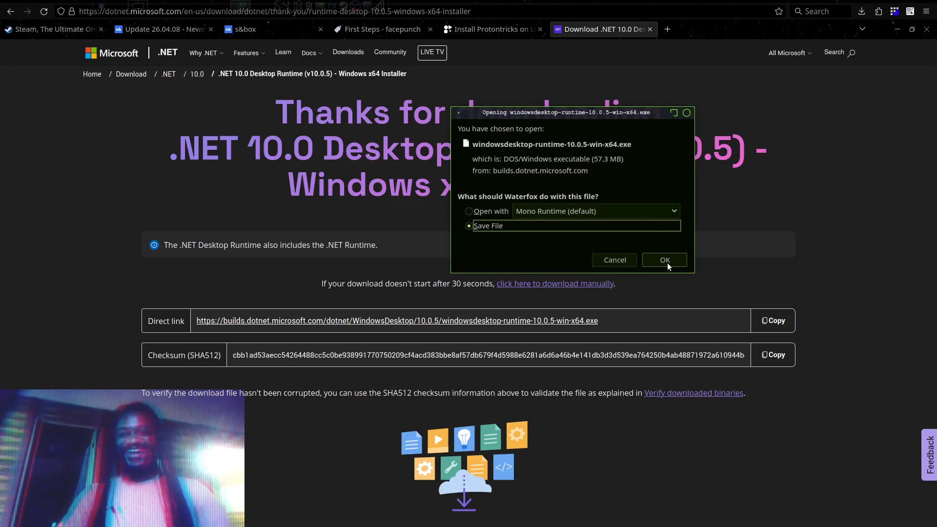
{"action": "left_click", "coordinate": [667, 262]}
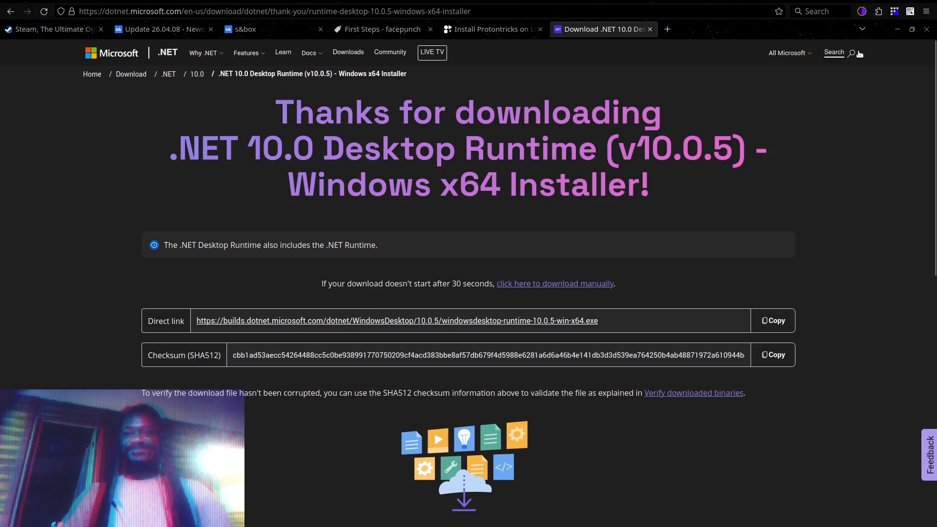
Check the download progress of the .NET Desktop Runtime installer and switch back to the file manager's common folder
{"action": "left_click", "coordinate": [862, 12]}
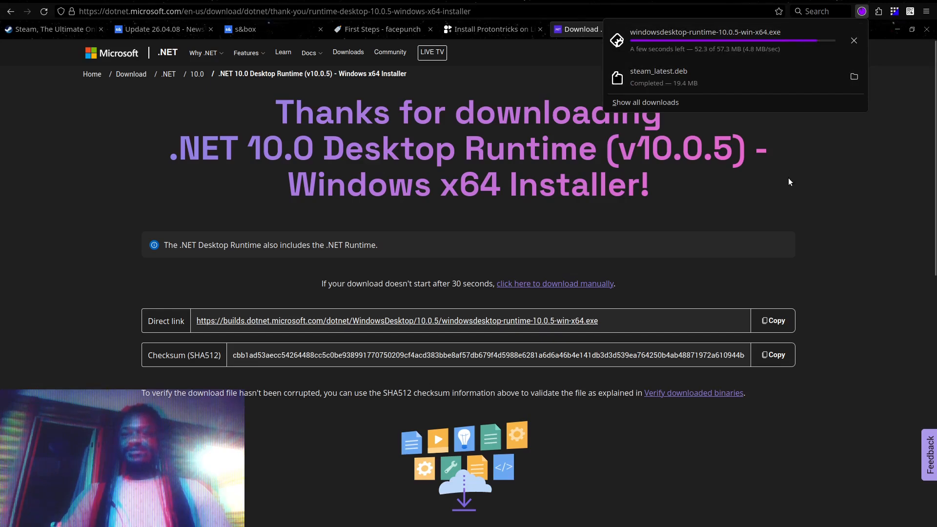
{"action": "left_click", "coordinate": [837, 183]}
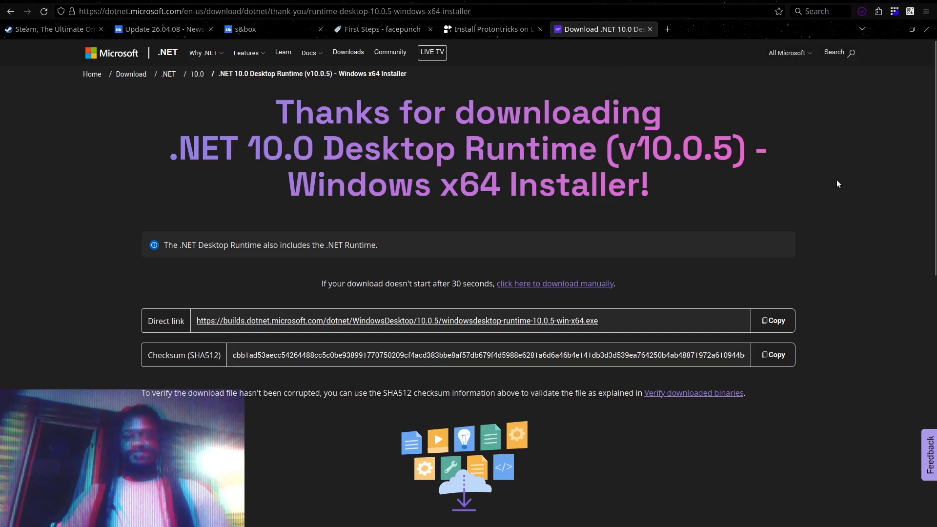
{"action": "key", "text": "alt+Tab"}
{"action": "key", "text": "alt+Tab"}
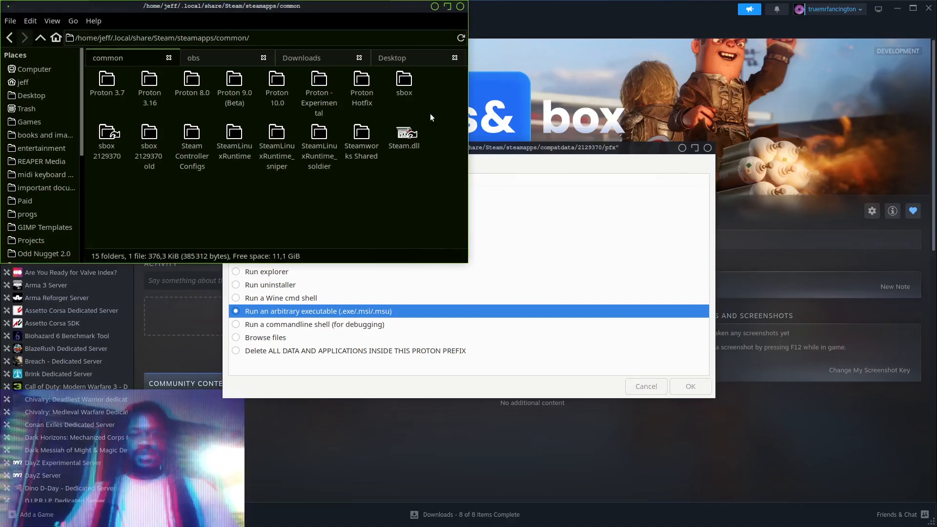
Locate the .NET installer in the Downloads folder and run windowsdesktop-runtime-10.0.5-win-x64.exe as an arbitrary executable through Winetricks
{"action": "left_click", "coordinate": [315, 59]}
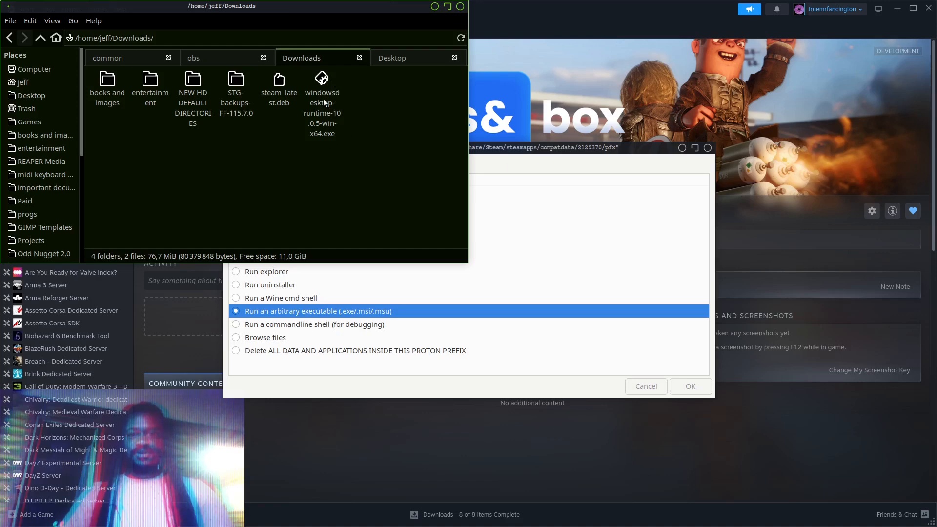
{"action": "left_click", "coordinate": [590, 236]}
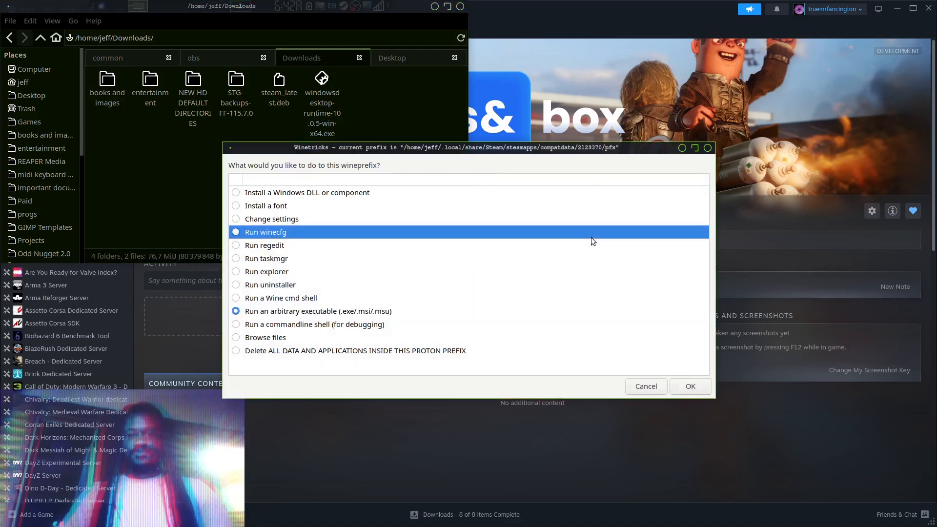
{"action": "left_click", "coordinate": [386, 312]}
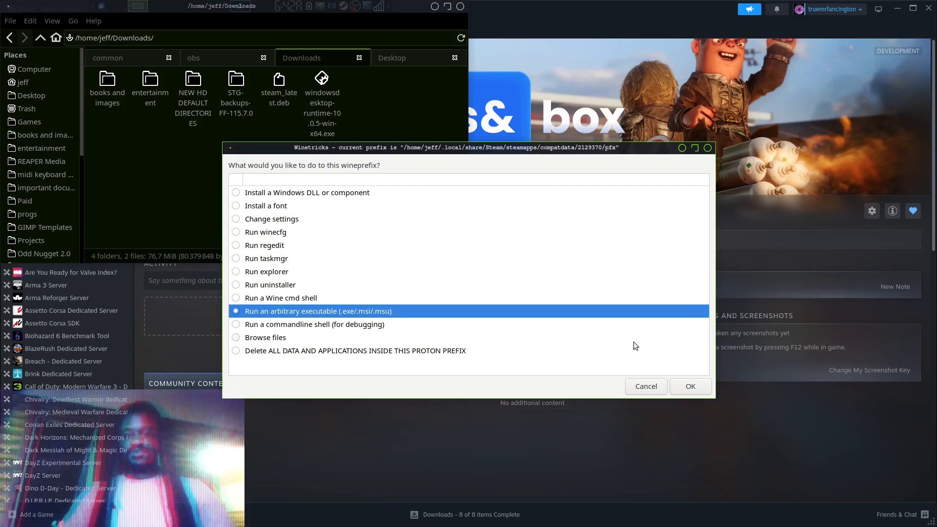
{"action": "left_click", "coordinate": [692, 386]}
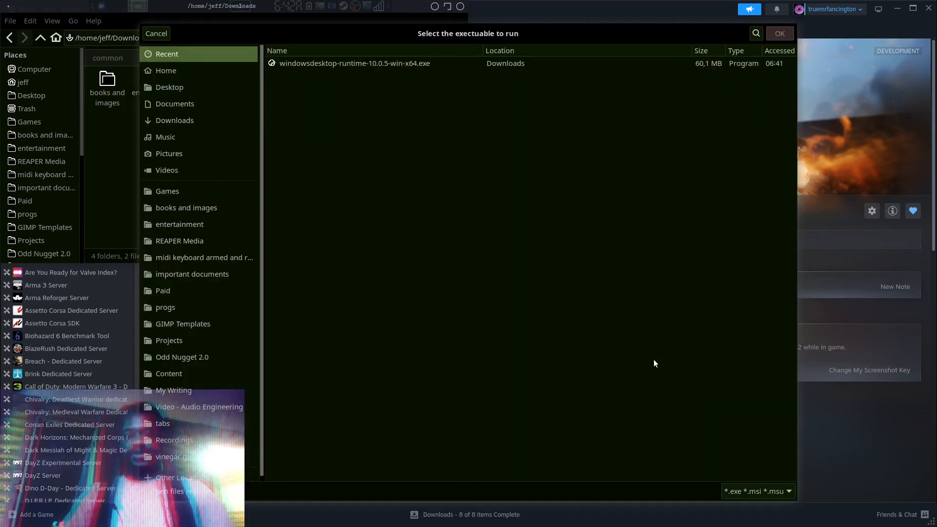
{"action": "left_click", "coordinate": [398, 65]}
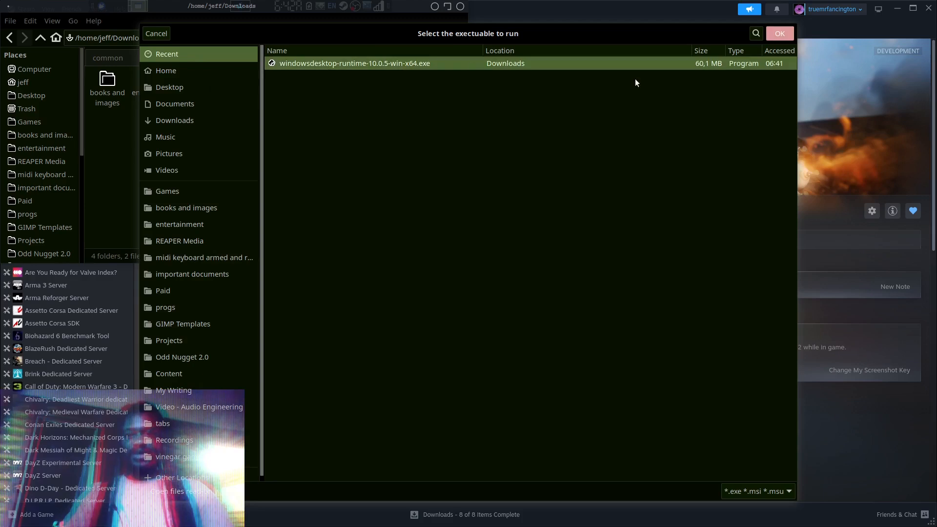
{"action": "left_click", "coordinate": [772, 34]}
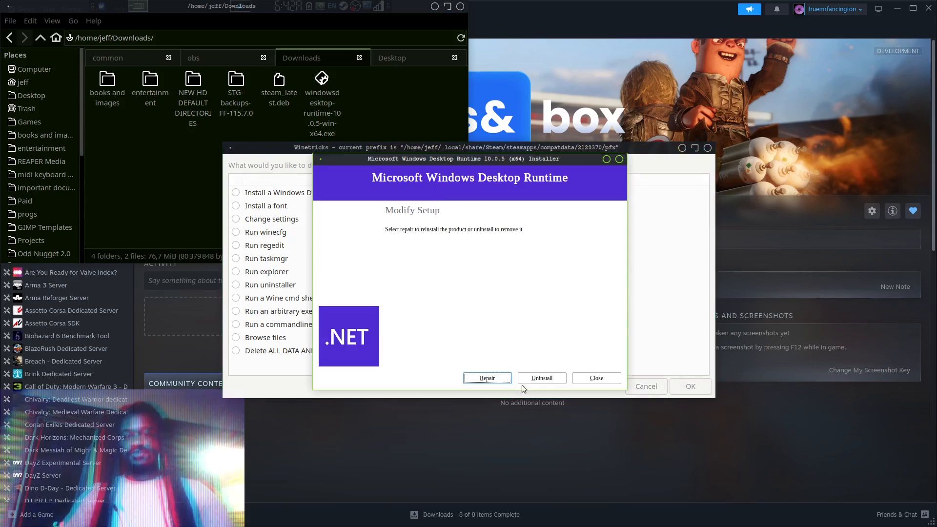
Close the Desktop Runtime installer without repairing or uninstalling, confirm the cancellation, and exit Winetricks
{"action": "left_click", "coordinate": [588, 383]}
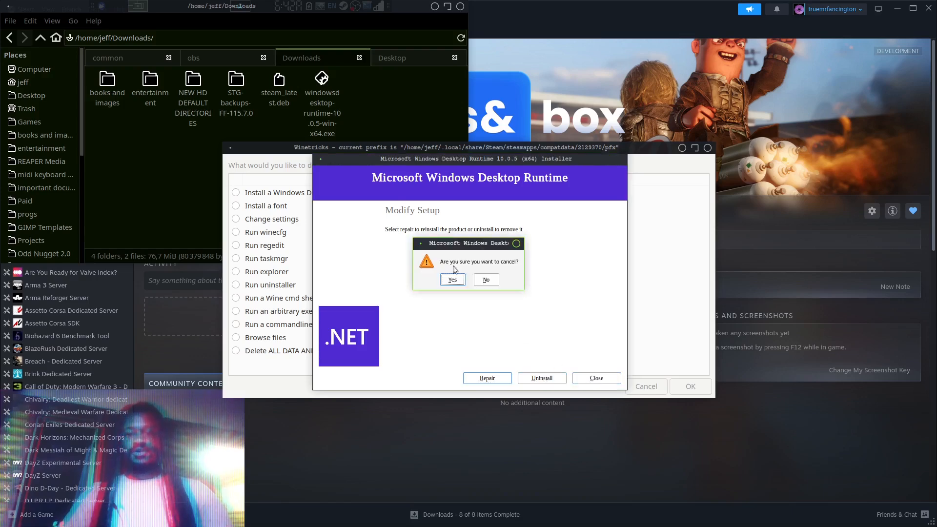
{"action": "left_click", "coordinate": [451, 281]}
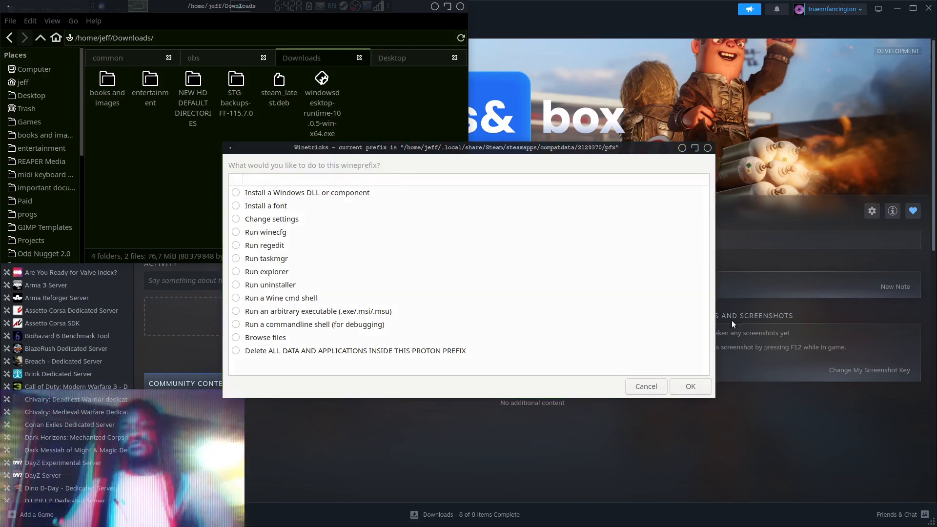
{"action": "left_click", "coordinate": [707, 147]}
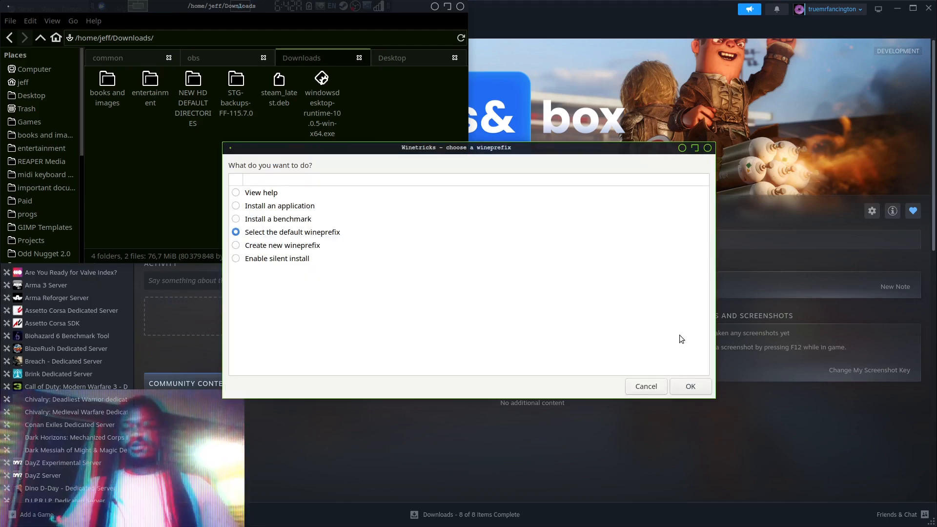
{"action": "left_click", "coordinate": [653, 386]}
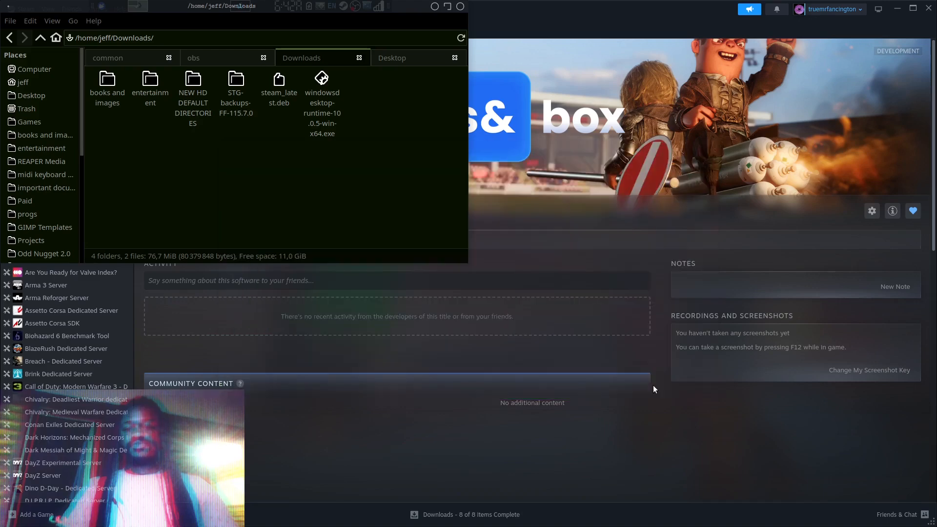
Switch to Steam, launch the s&box editor, and open the Sweeper sample project
{"action": "left_click", "coordinate": [400, 197]}
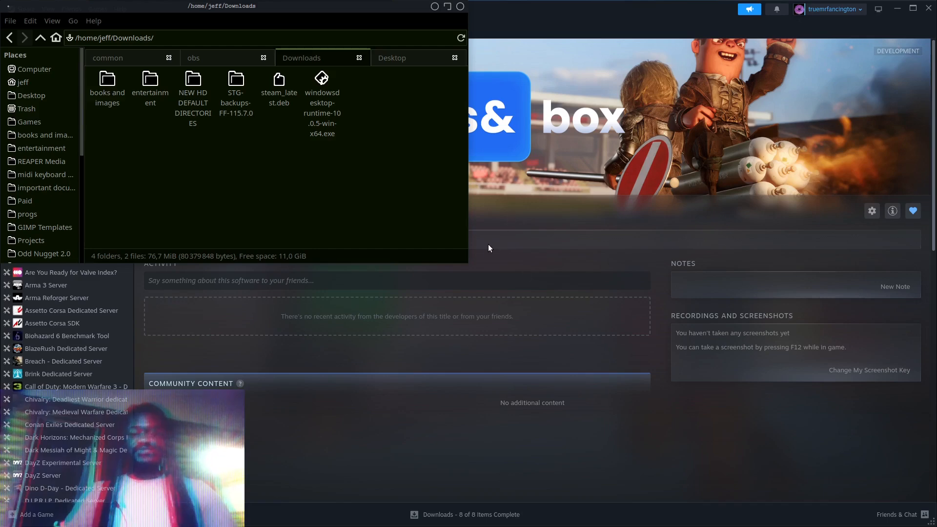
{"action": "left_click", "coordinate": [512, 254]}
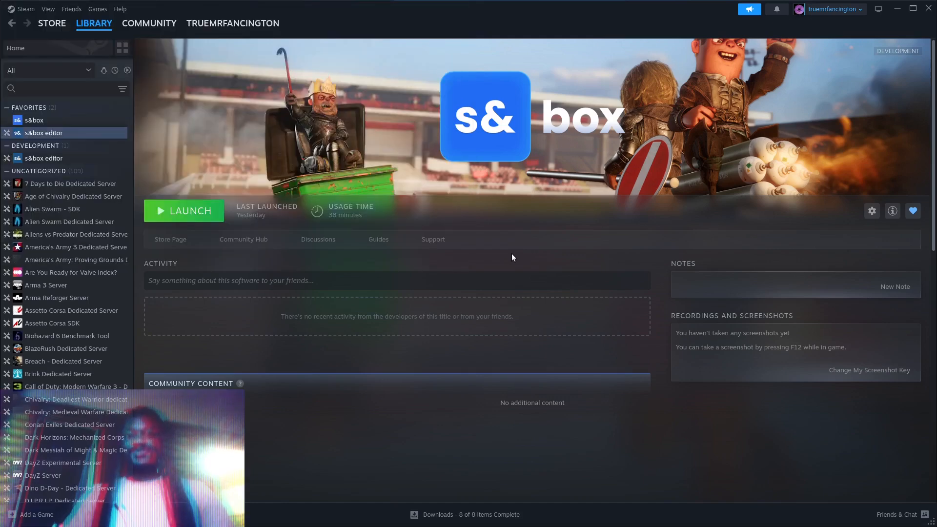
{"action": "left_click", "coordinate": [186, 212]}
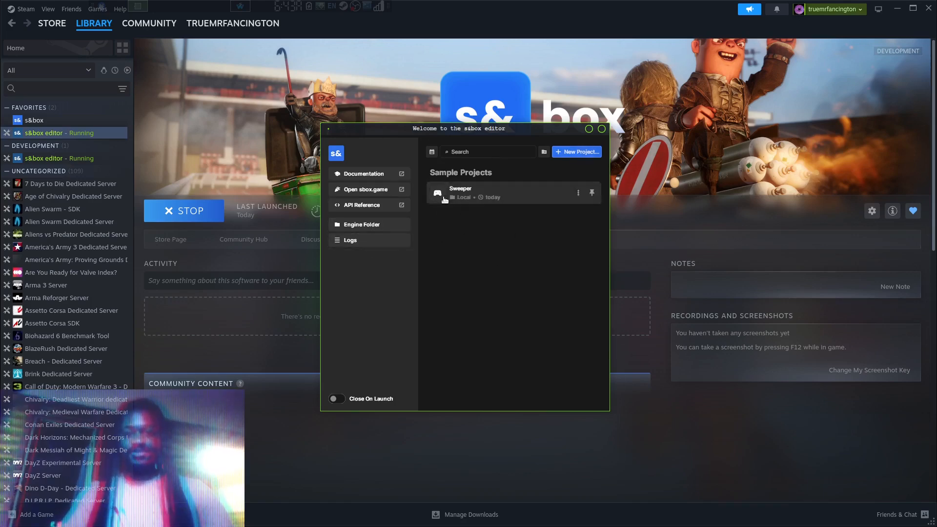
{"action": "left_click", "coordinate": [514, 197]}
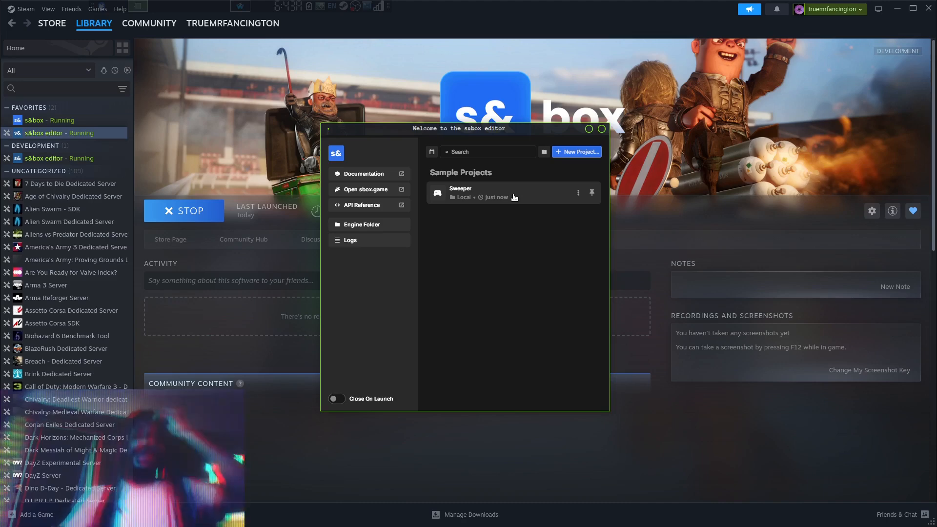
{"action": "left_click", "coordinate": [515, 197]}
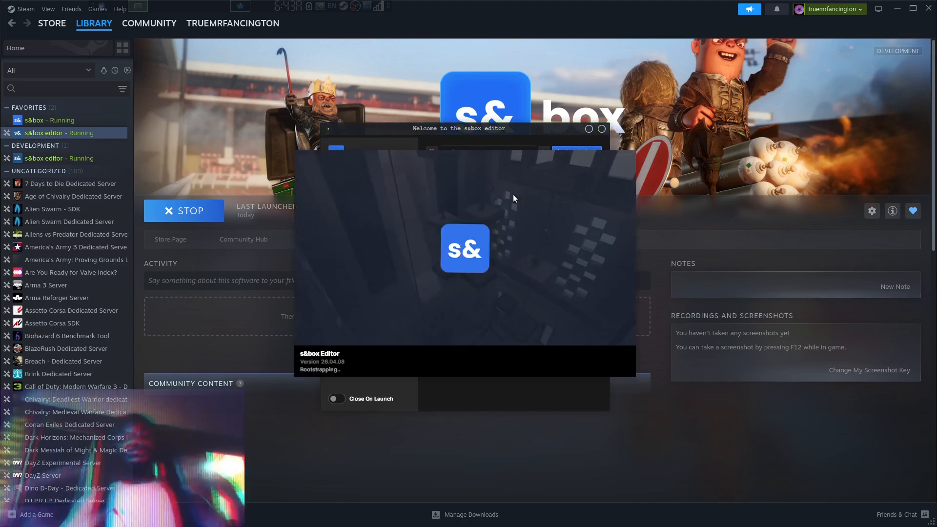